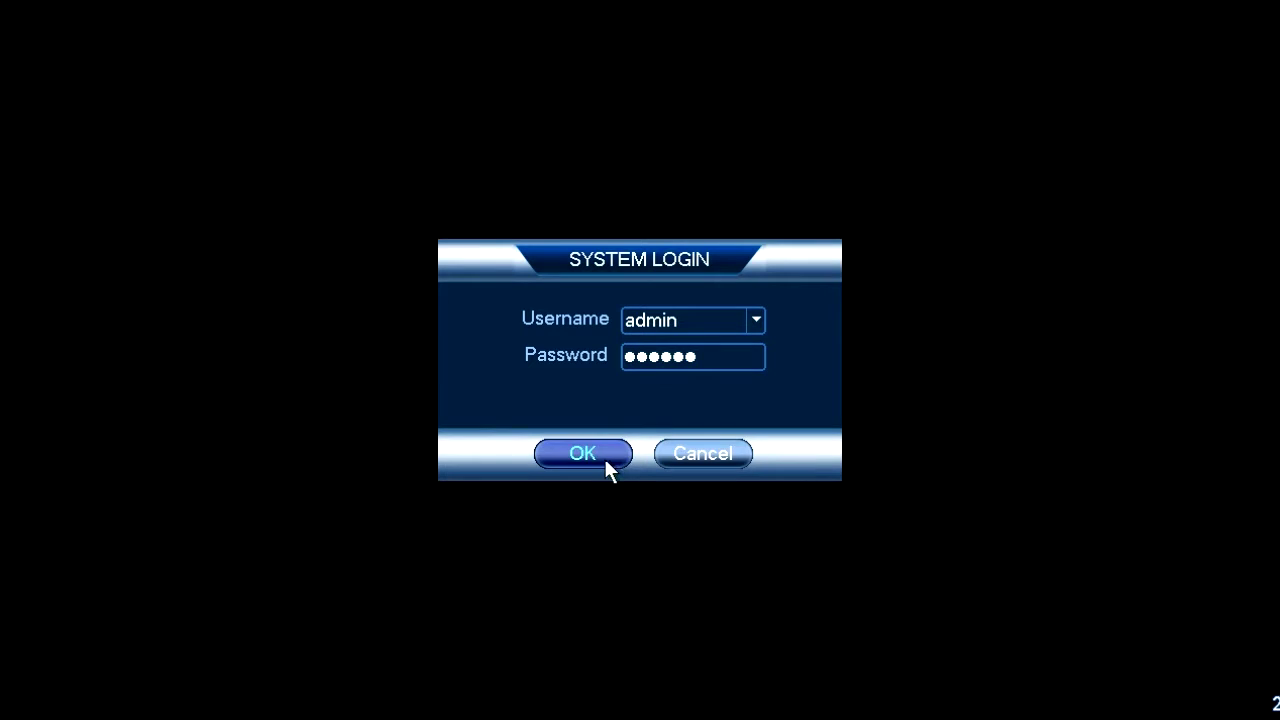
Step: Log in to the DVR's System Login dialog with the admin account password
left_click(595, 457)
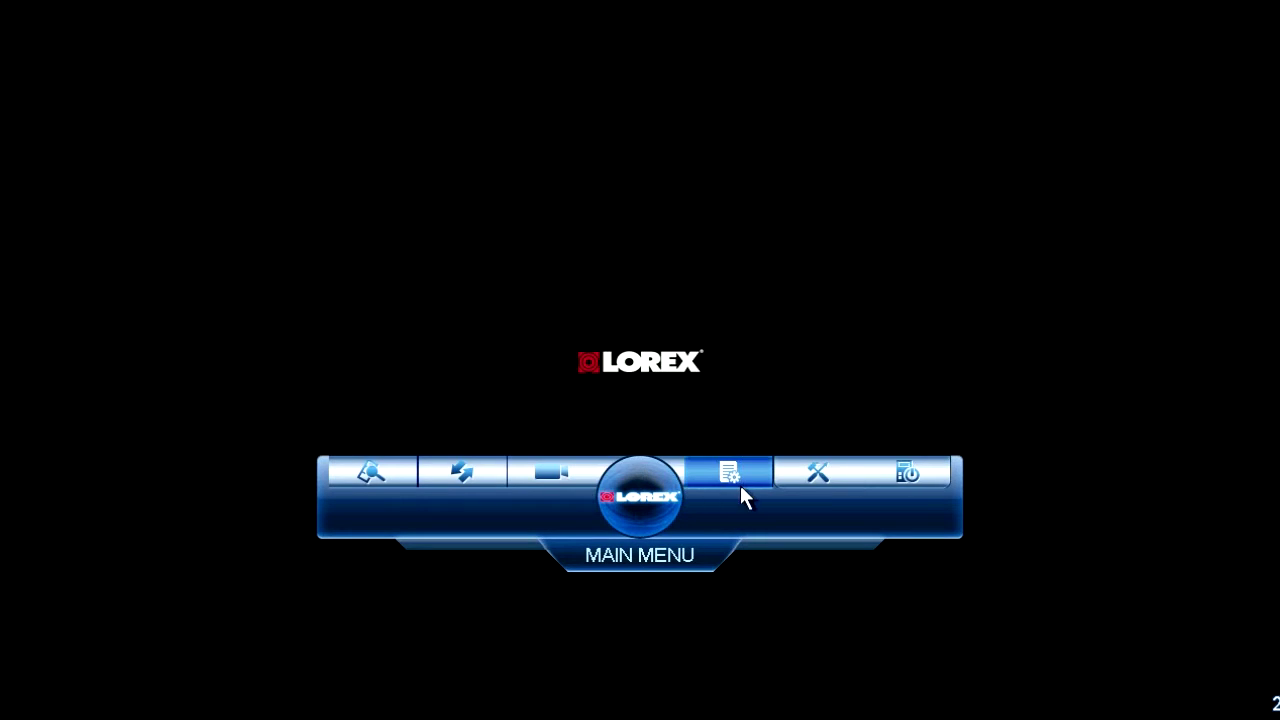
Step: In Setting > Network > EMAIL, enable email alerts and turn off Lorex Mail
left_click(812, 474)
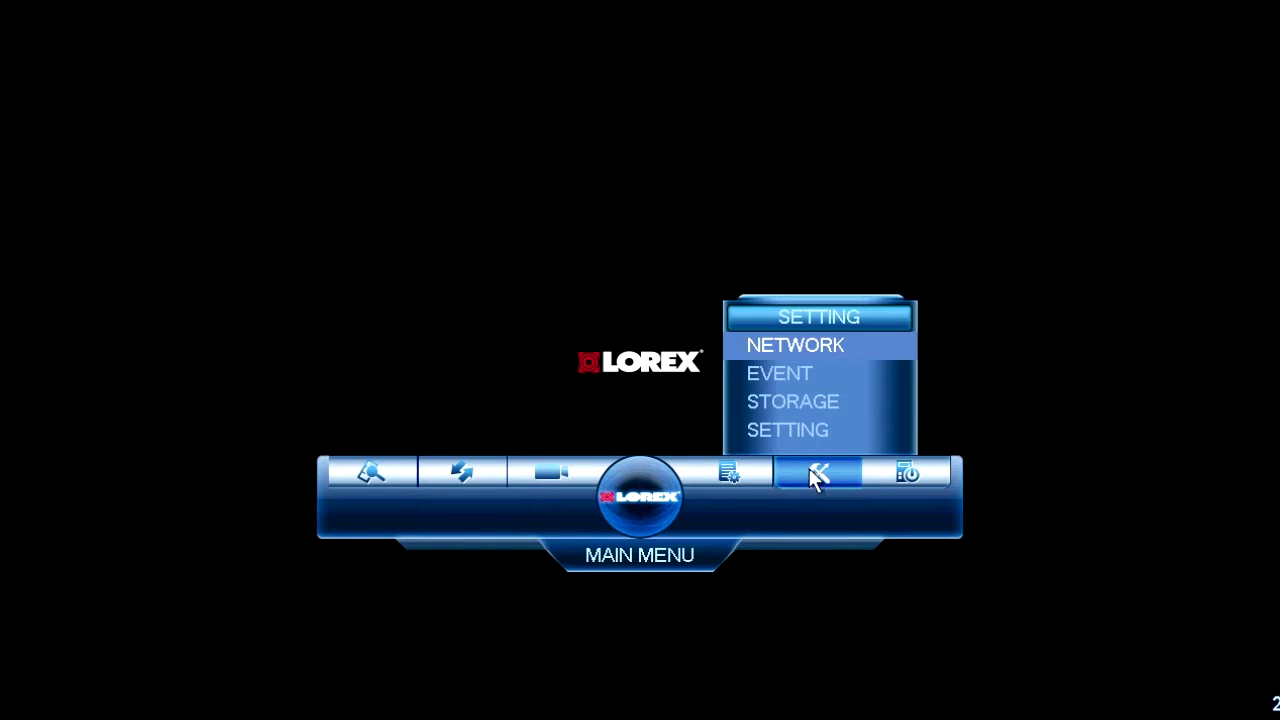
left_click(797, 347)
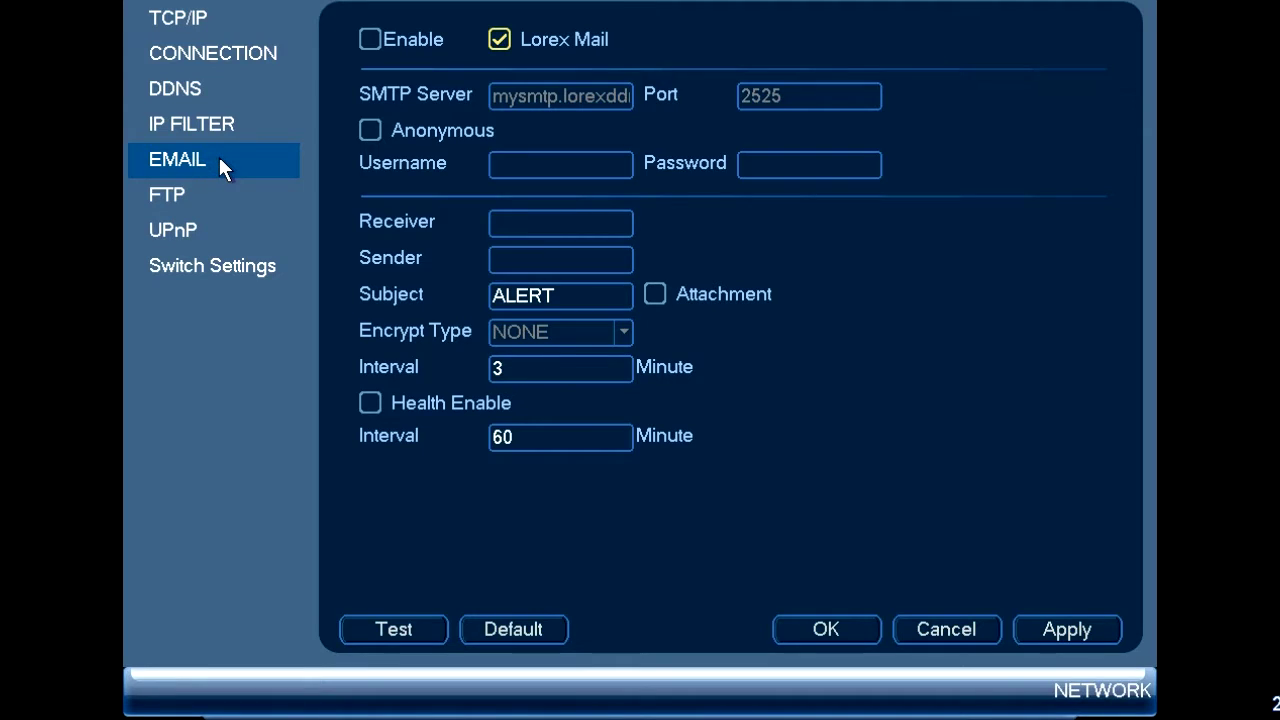
left_click(370, 33)
left_click(500, 39)
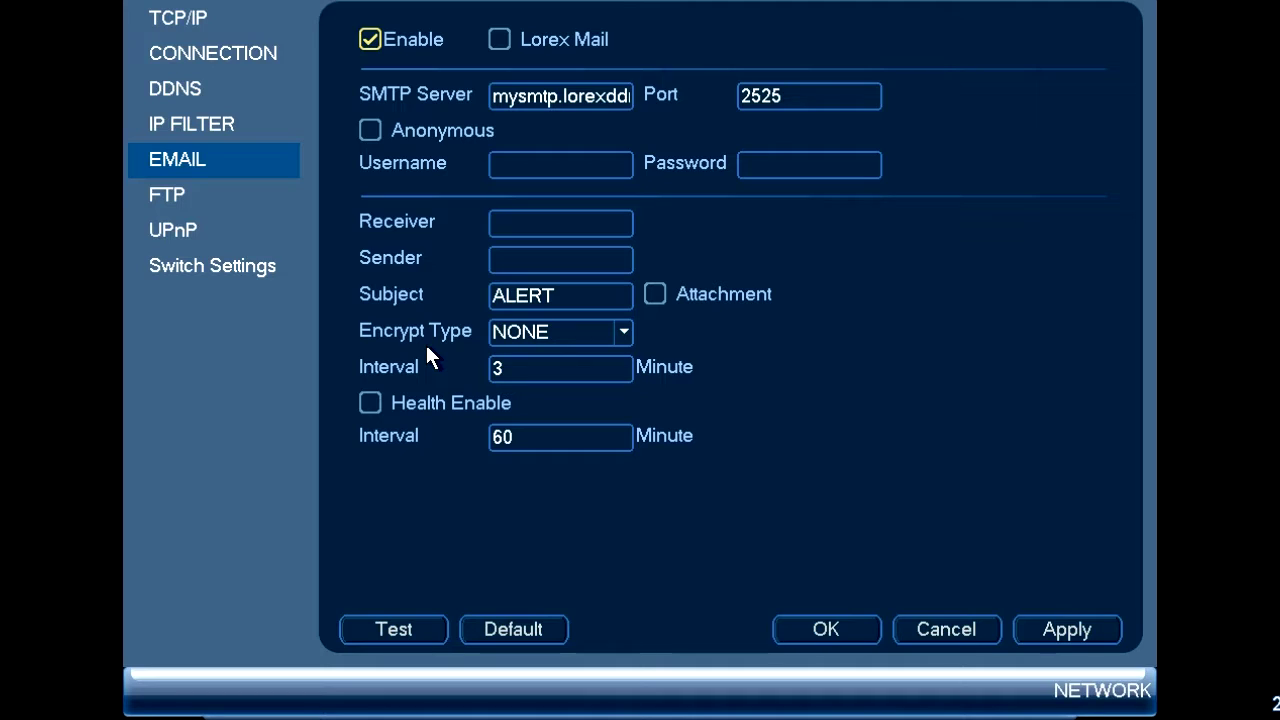
Step: Replace the SMTP server address with smtp.gmail.com
mouse_move(614, 104)
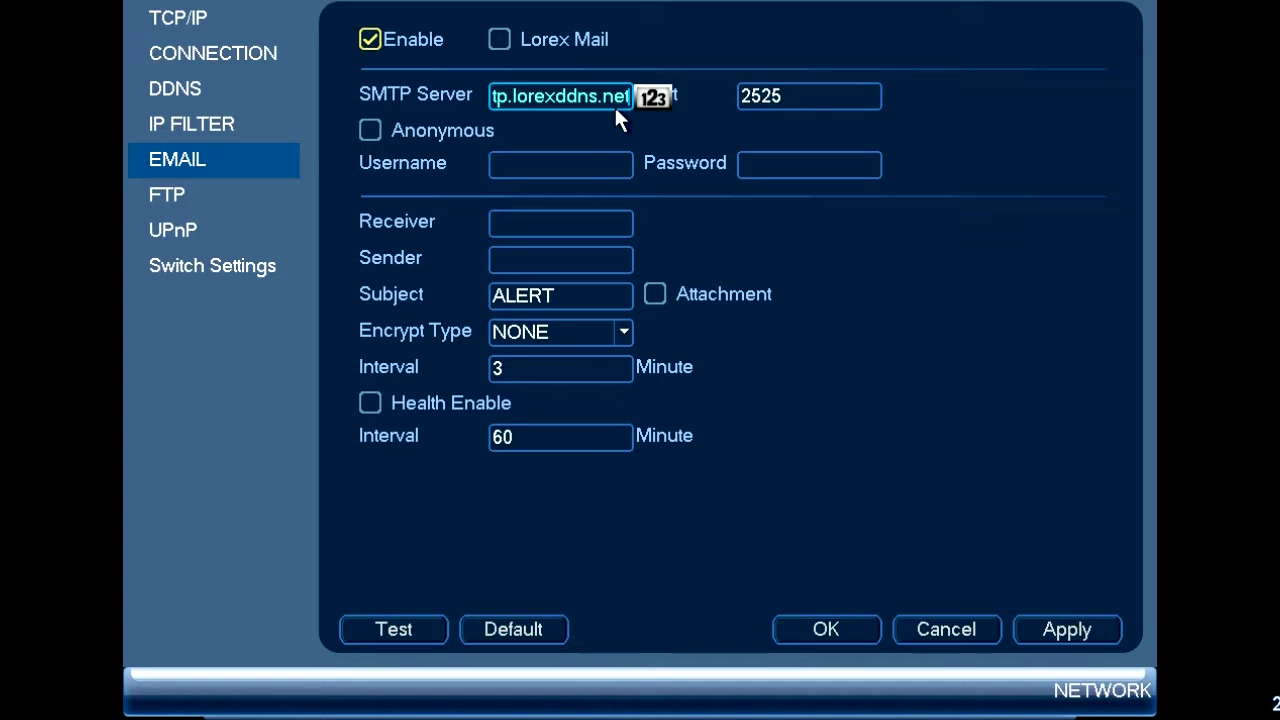
left_click(624, 94)
left_click(660, 134)
left_click(660, 134)
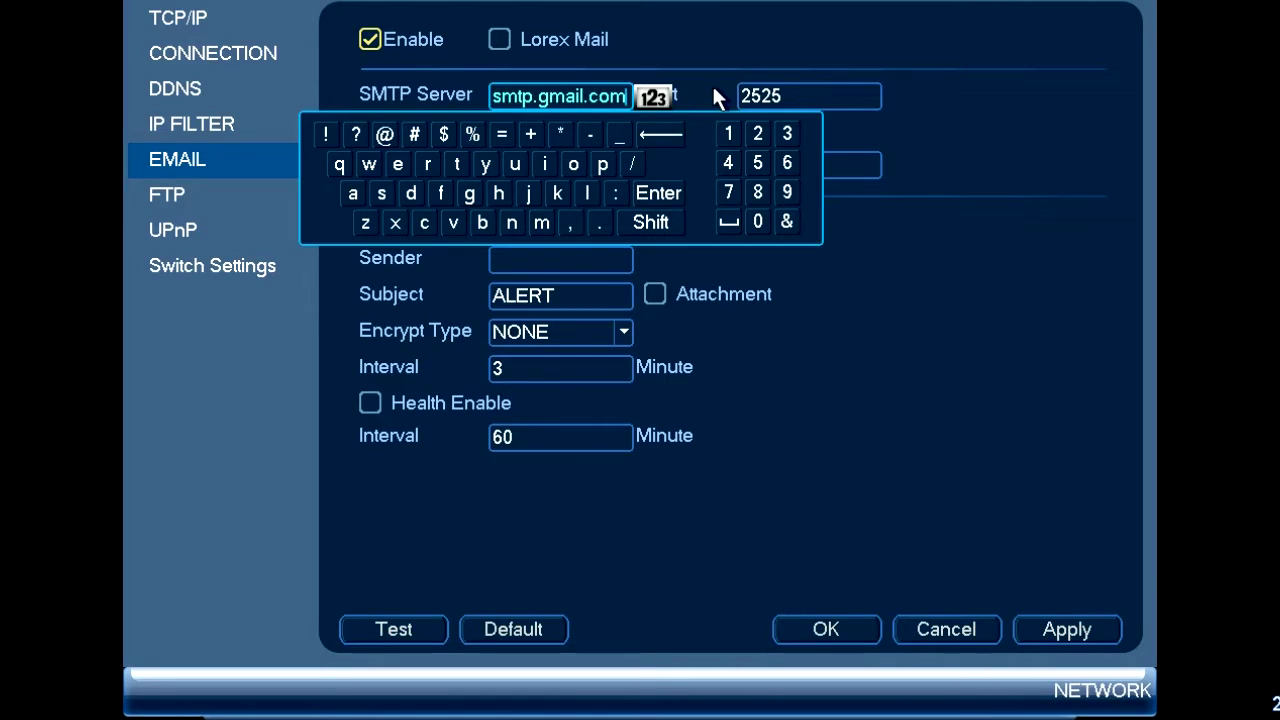
left_click(716, 96)
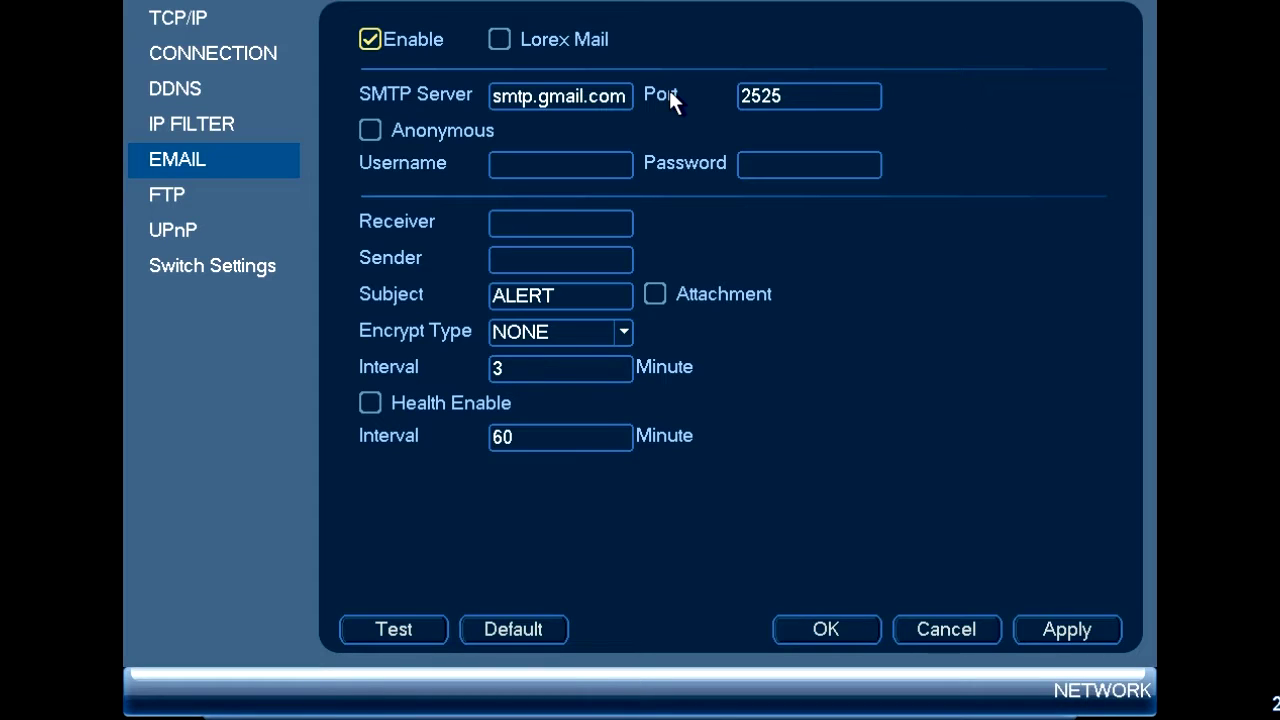
Step: Clear the old SMTP port and set it to 465 on the numeric keypad
left_click(796, 95)
left_click(803, 200)
left_click(803, 199)
left_click(803, 199)
left_click(802, 198)
left_click(752, 151)
left_click(800, 151)
left_click(776, 150)
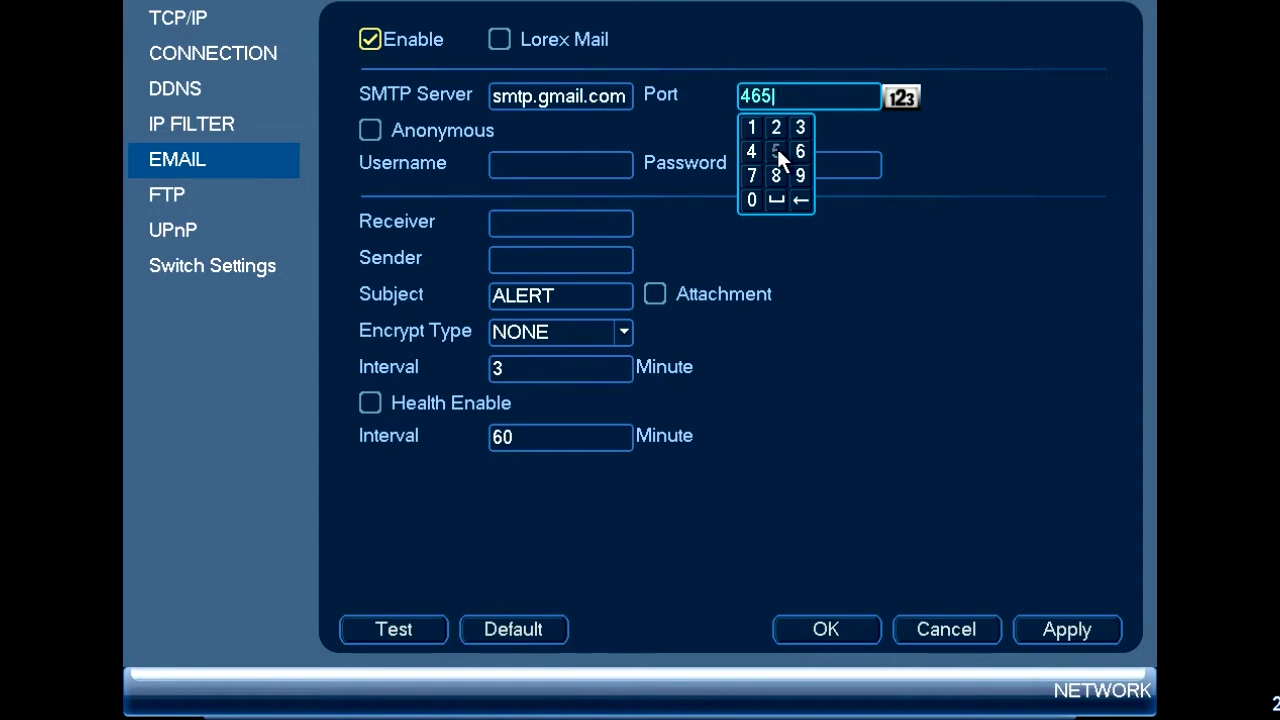
left_click(710, 89)
left_click(709, 88)
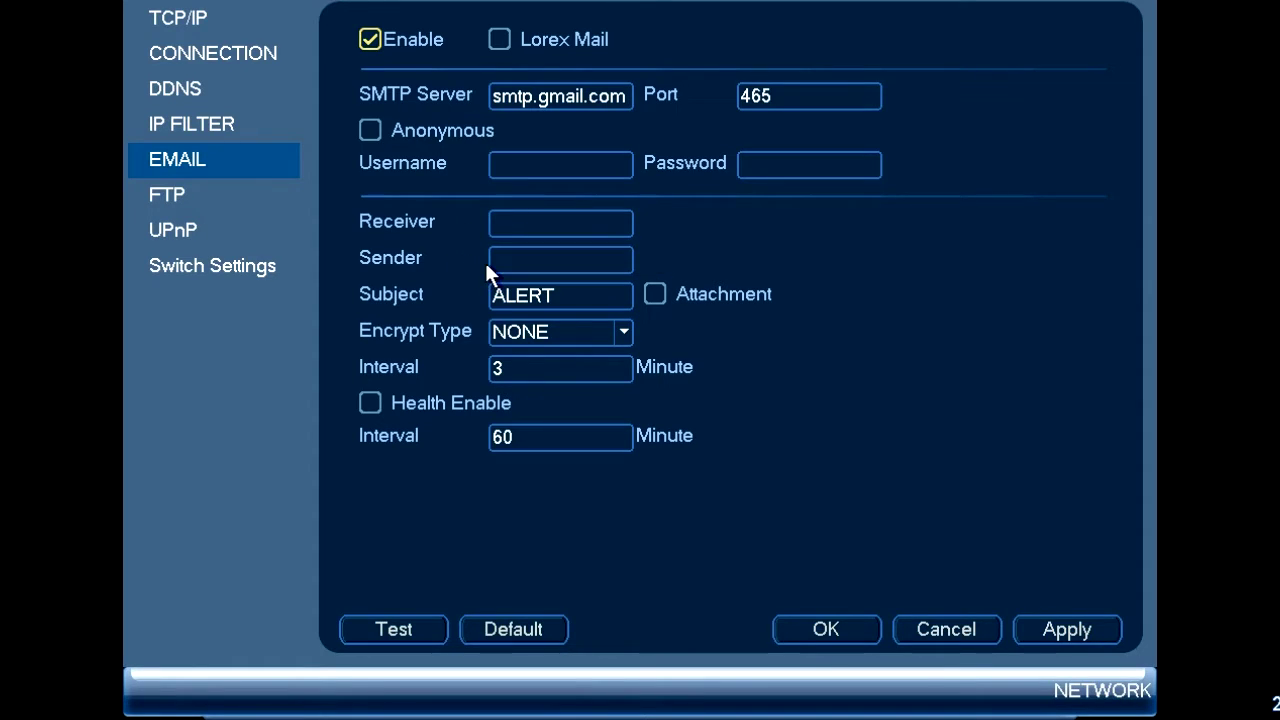
Step: Enter the Gmail address as the Username with the on-screen keyboard
left_click(507, 160)
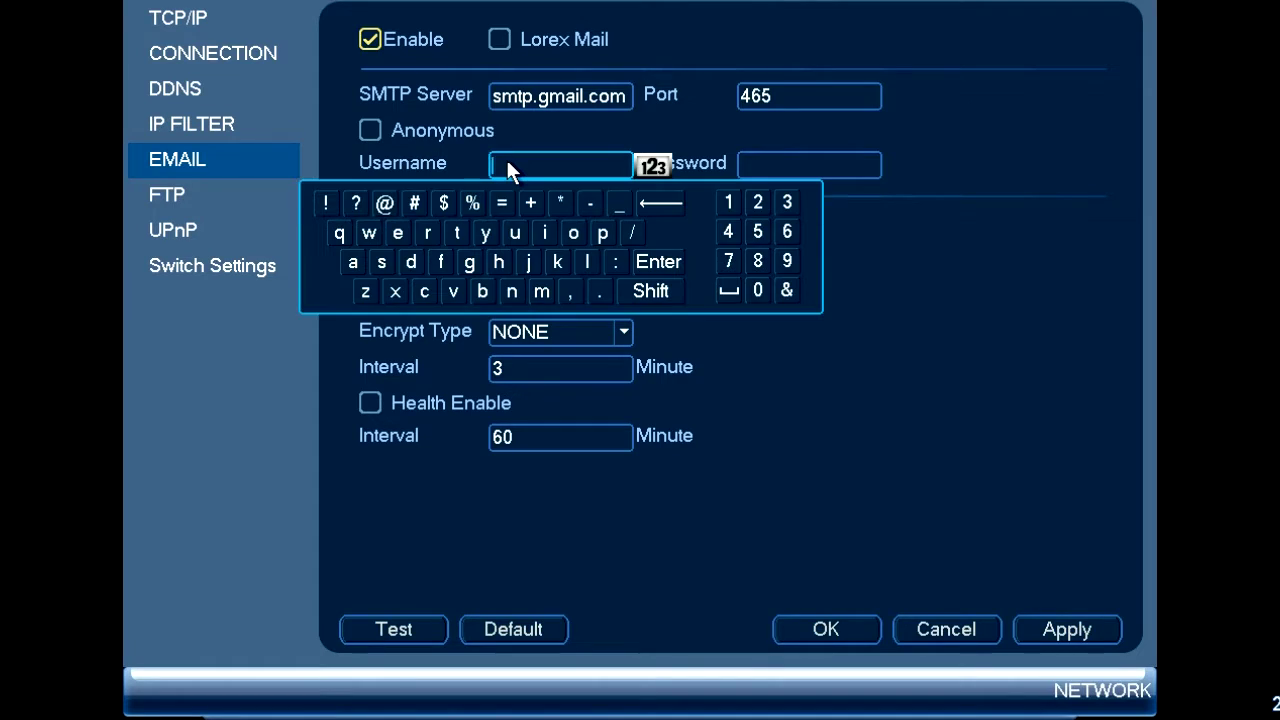
left_click(438, 262)
left_click(587, 261)
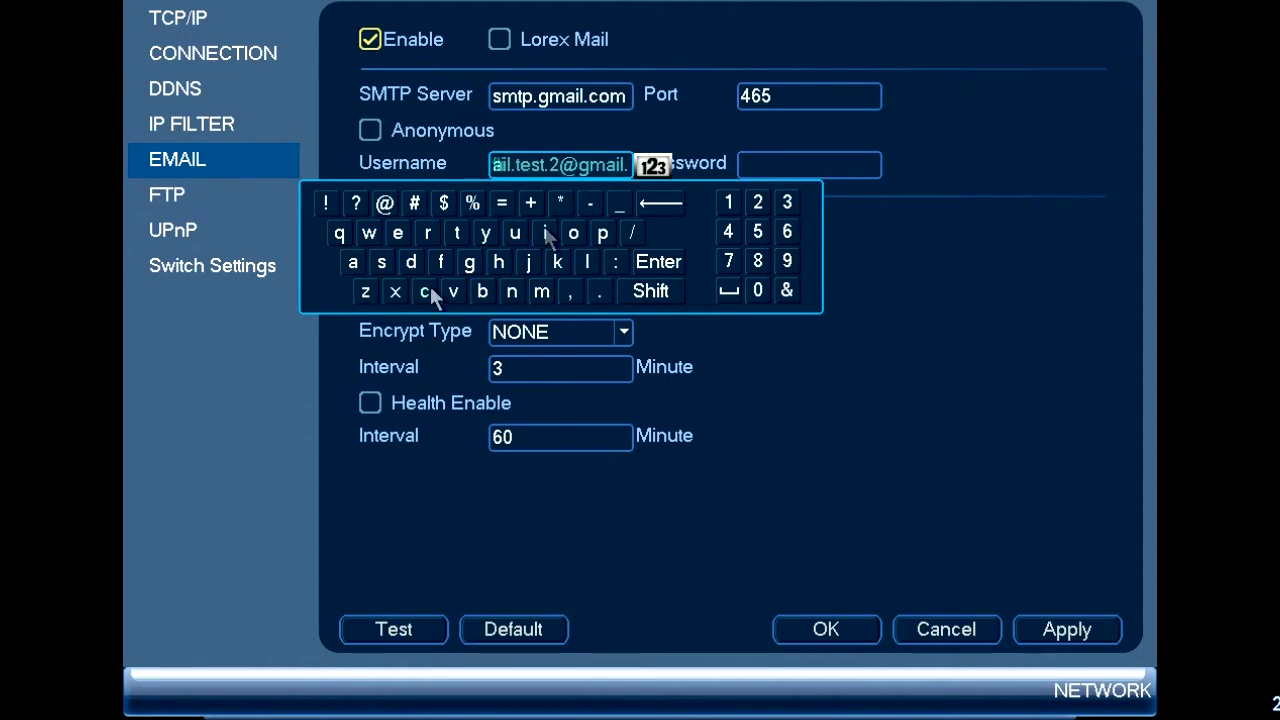
left_click(427, 290)
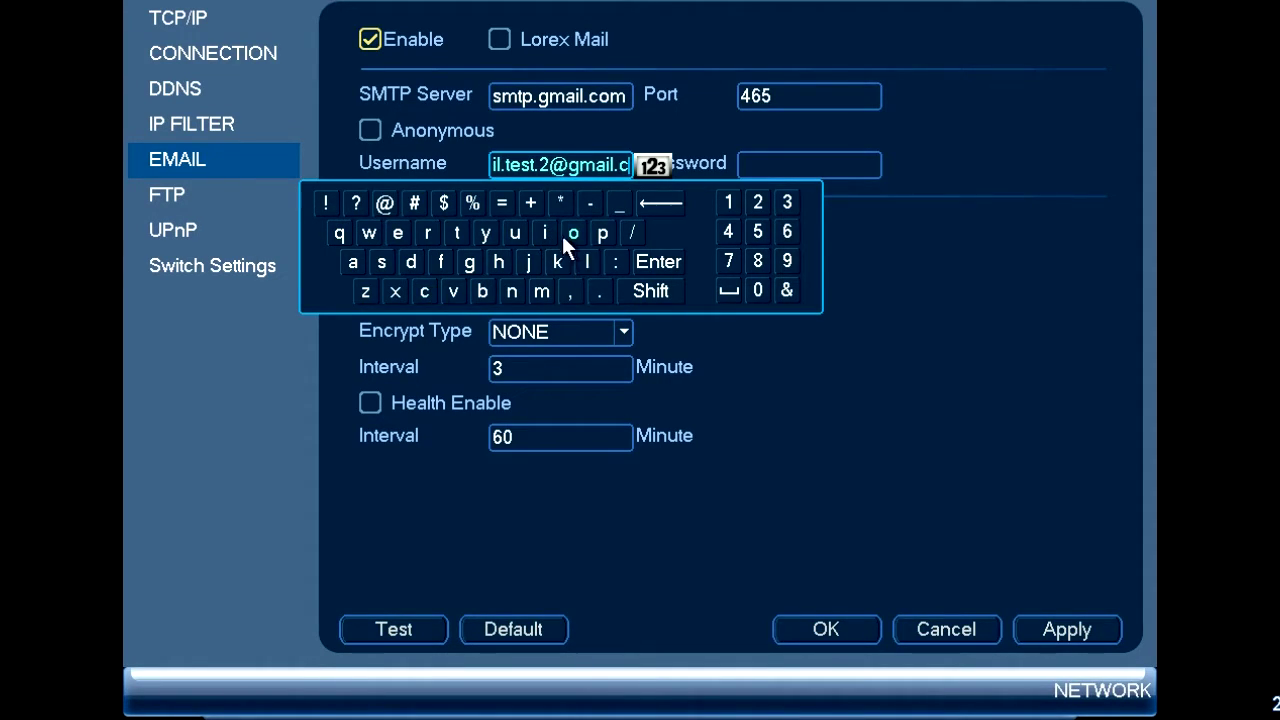
left_click(573, 233)
left_click(543, 291)
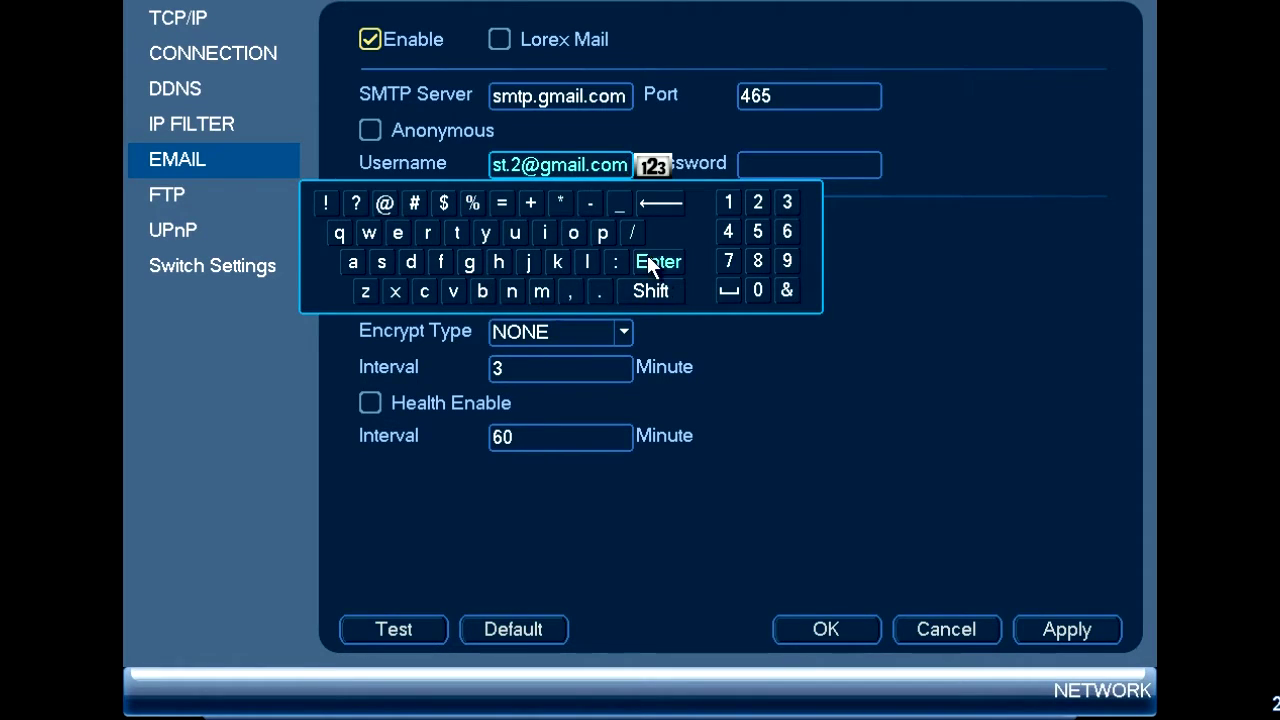
left_click(656, 262)
Step: Enter the Gmail address as the Sender and fill in the account password
left_click(516, 261)
left_click(440, 356)
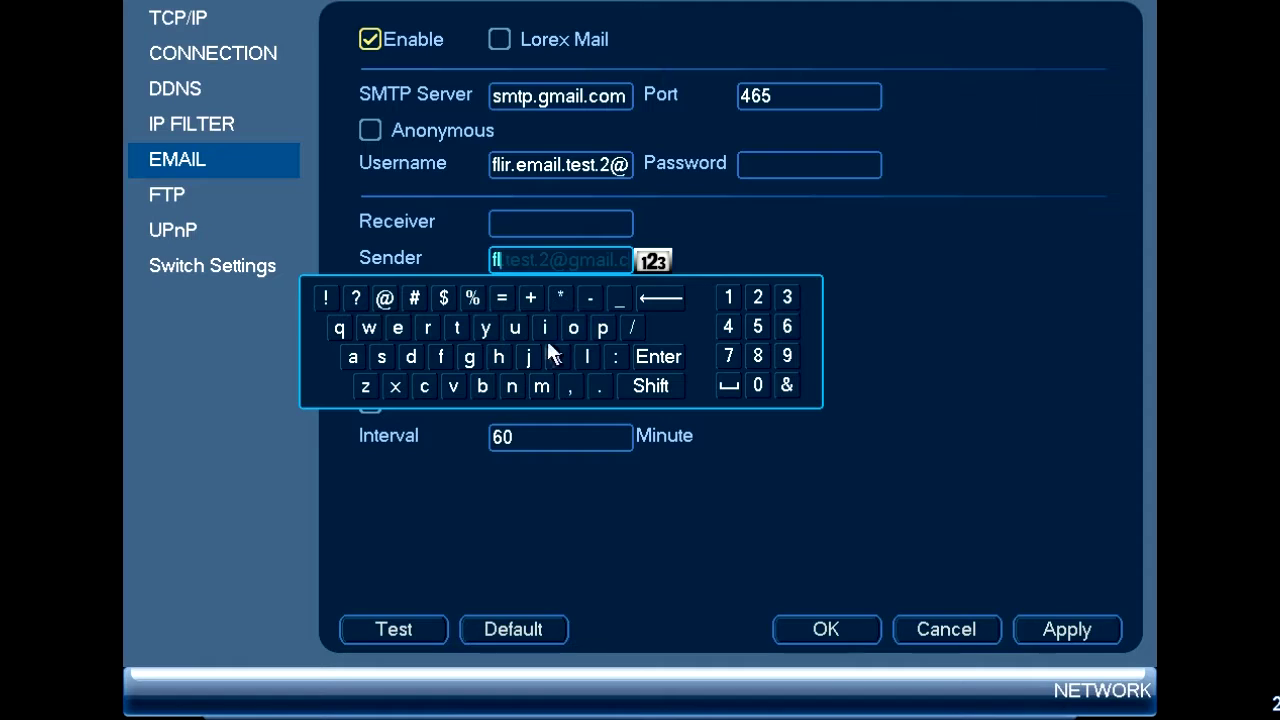
left_click(573, 327)
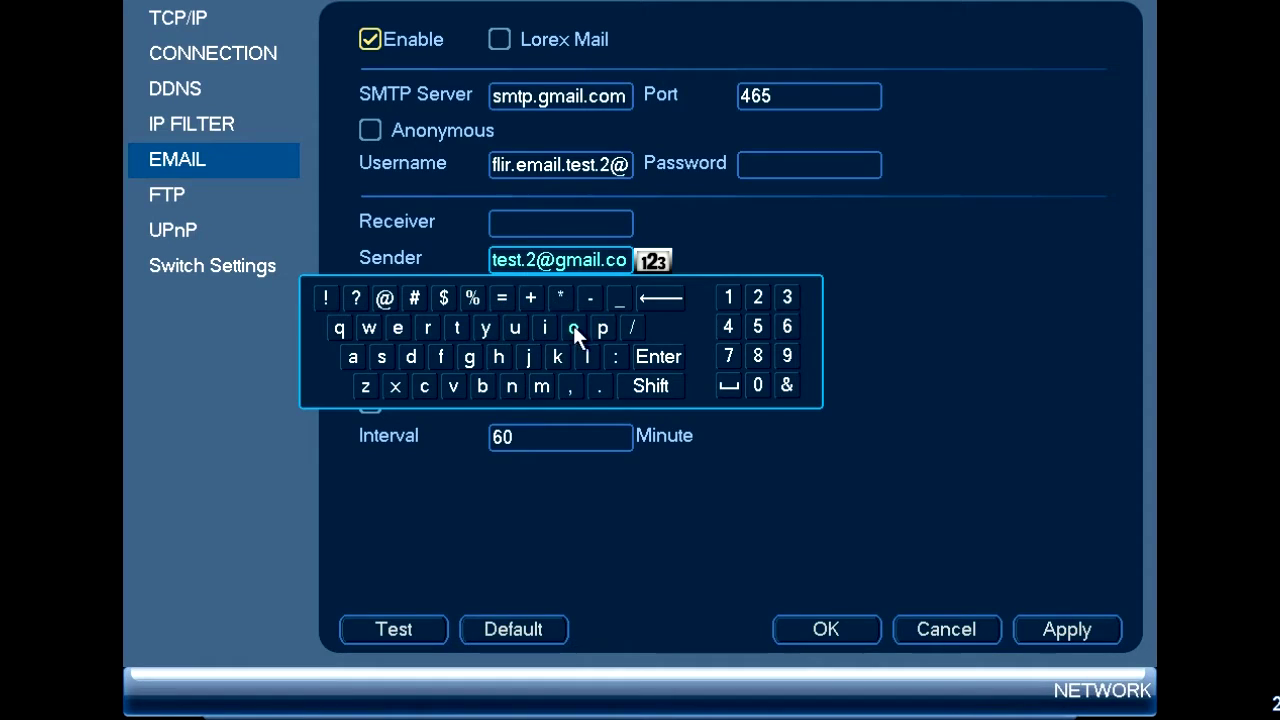
left_click(541, 386)
left_click(658, 356)
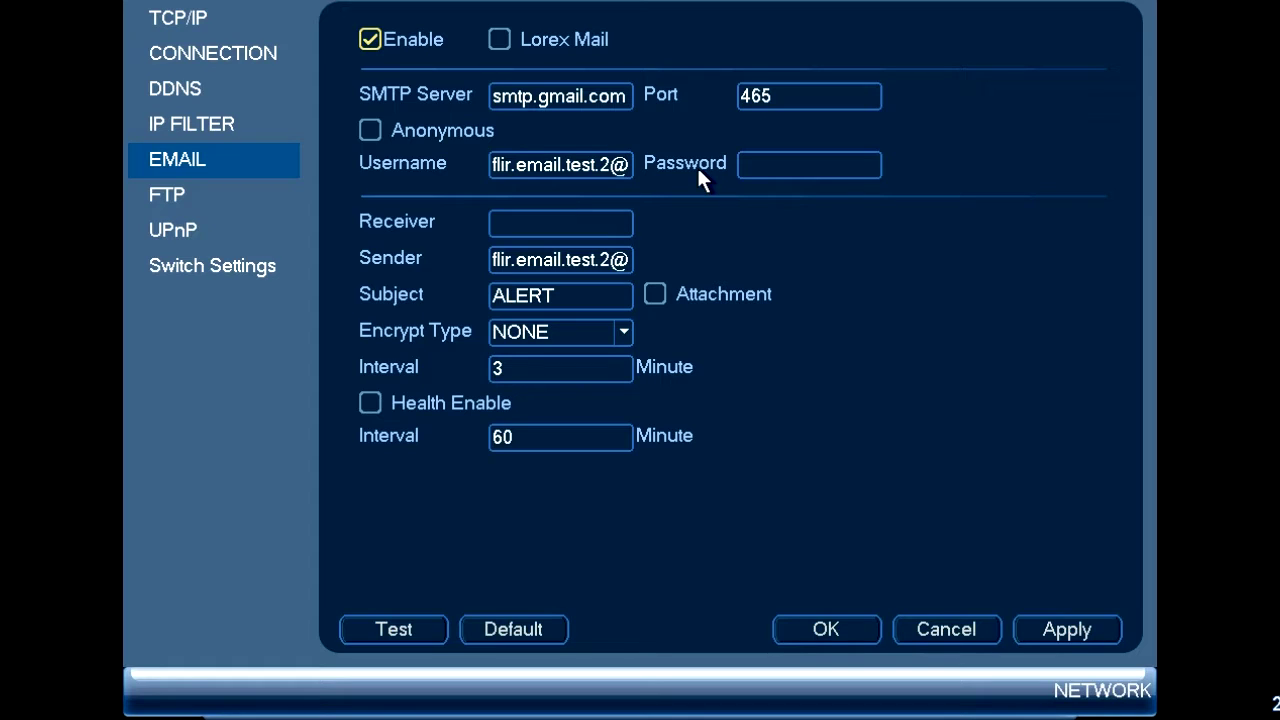
left_click(740, 164)
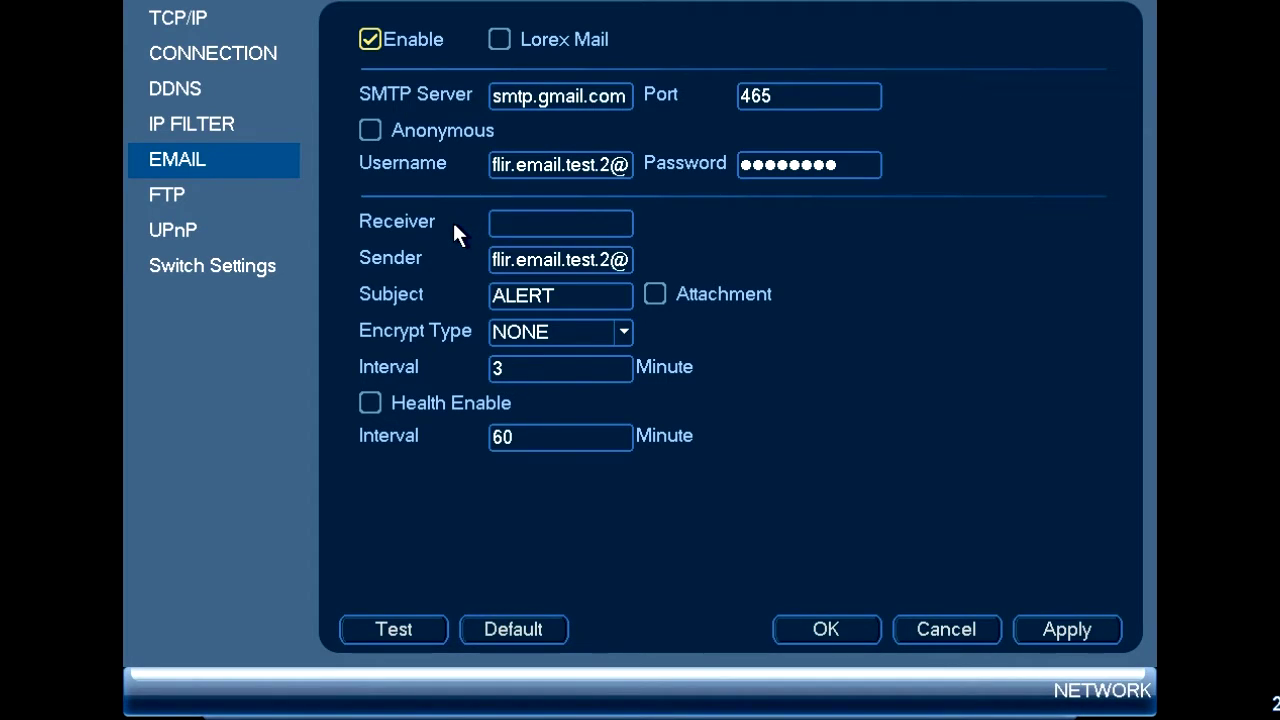
Step: Enter the receiver's Gmail address in the Receiver field
left_click(492, 224)
left_click(449, 313)
left_click(582, 314)
left_click(537, 291)
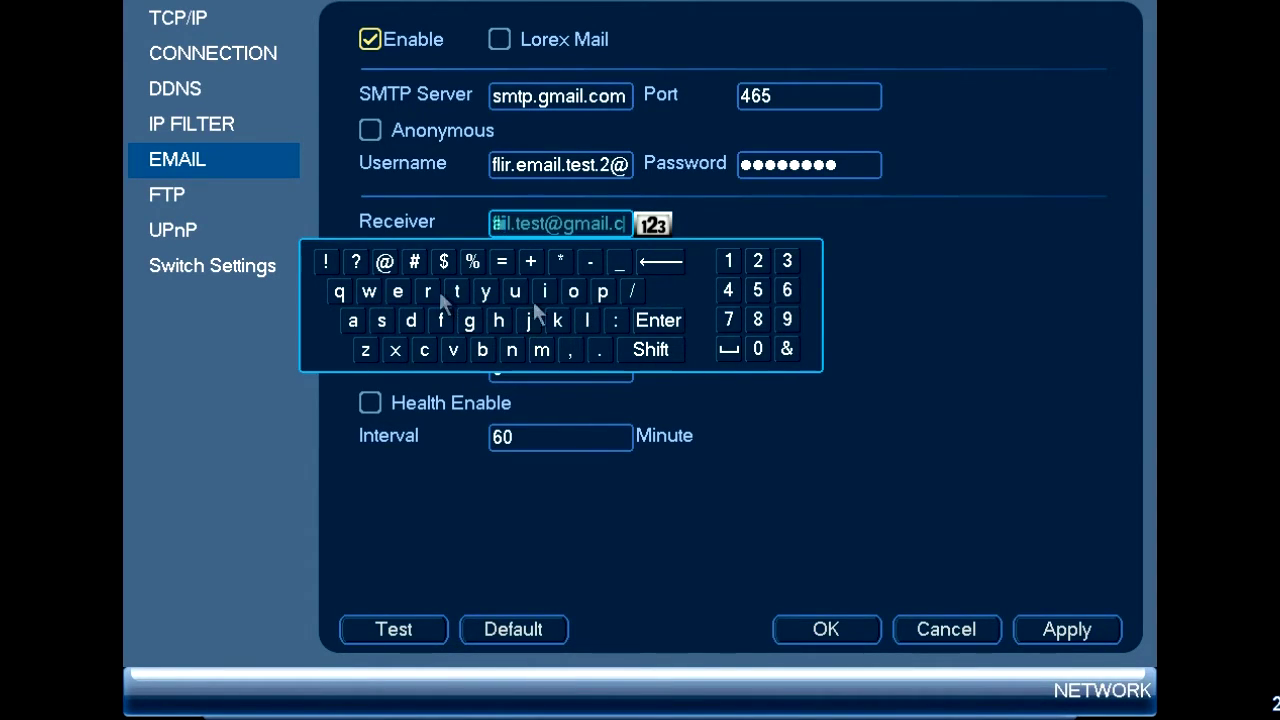
left_click(573, 291)
left_click(543, 349)
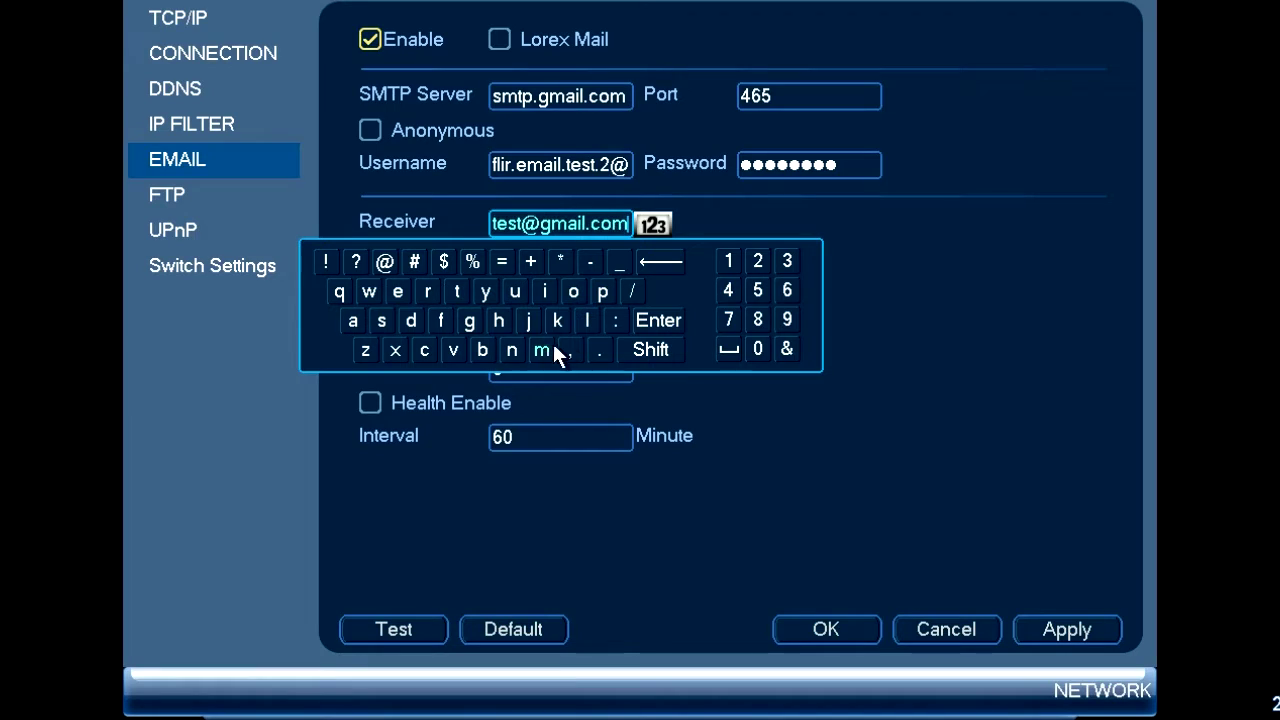
left_click(649, 320)
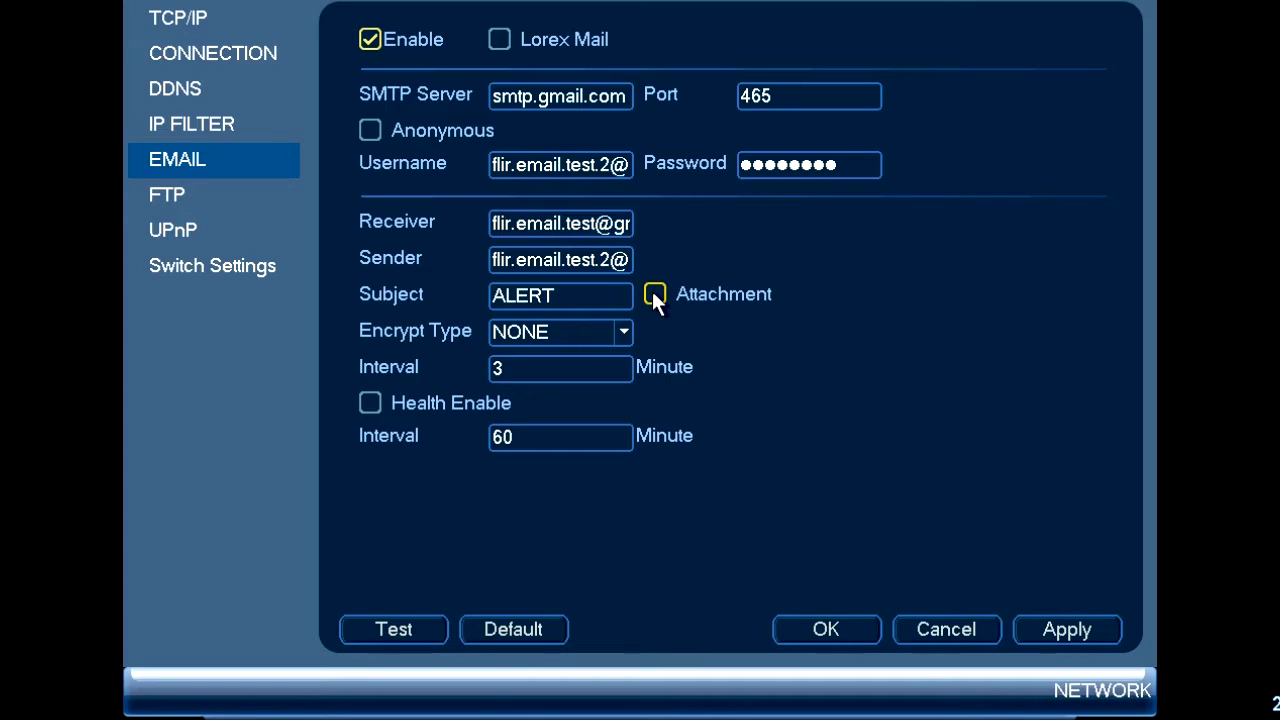
Step: Tick Attachment and choose SSL as the Encrypt Type
left_click(652, 291)
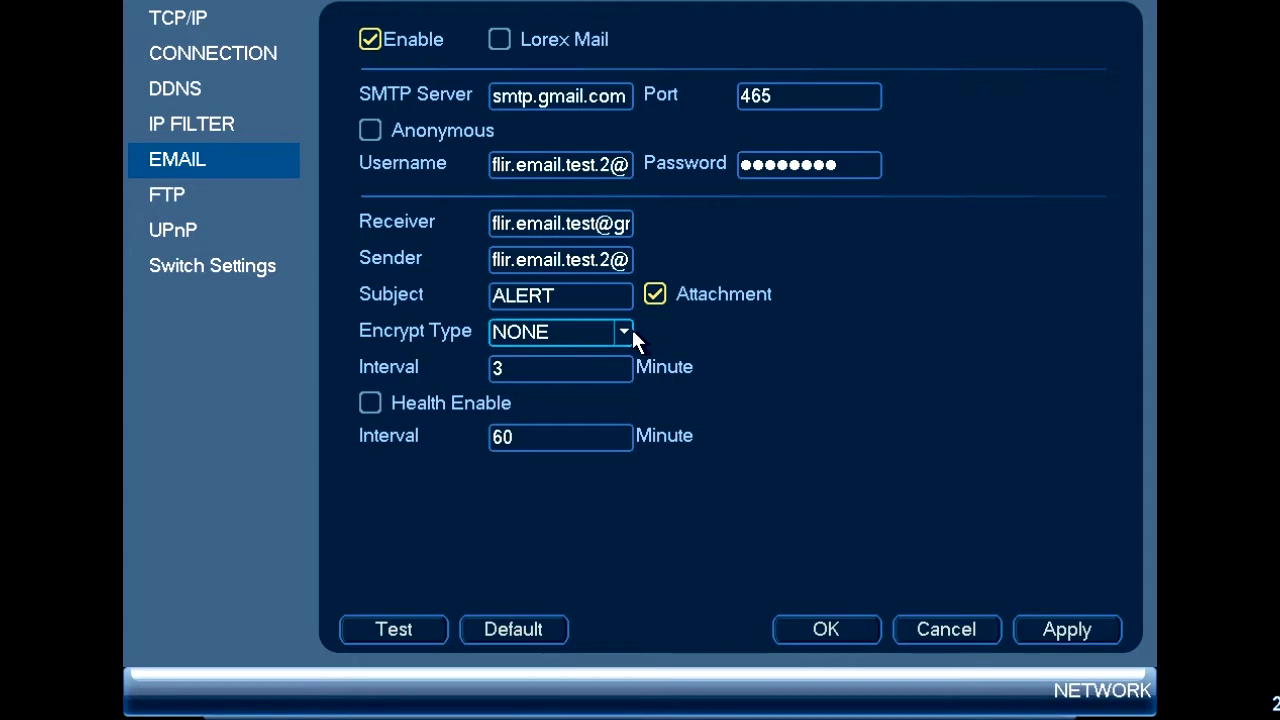
left_click(624, 332)
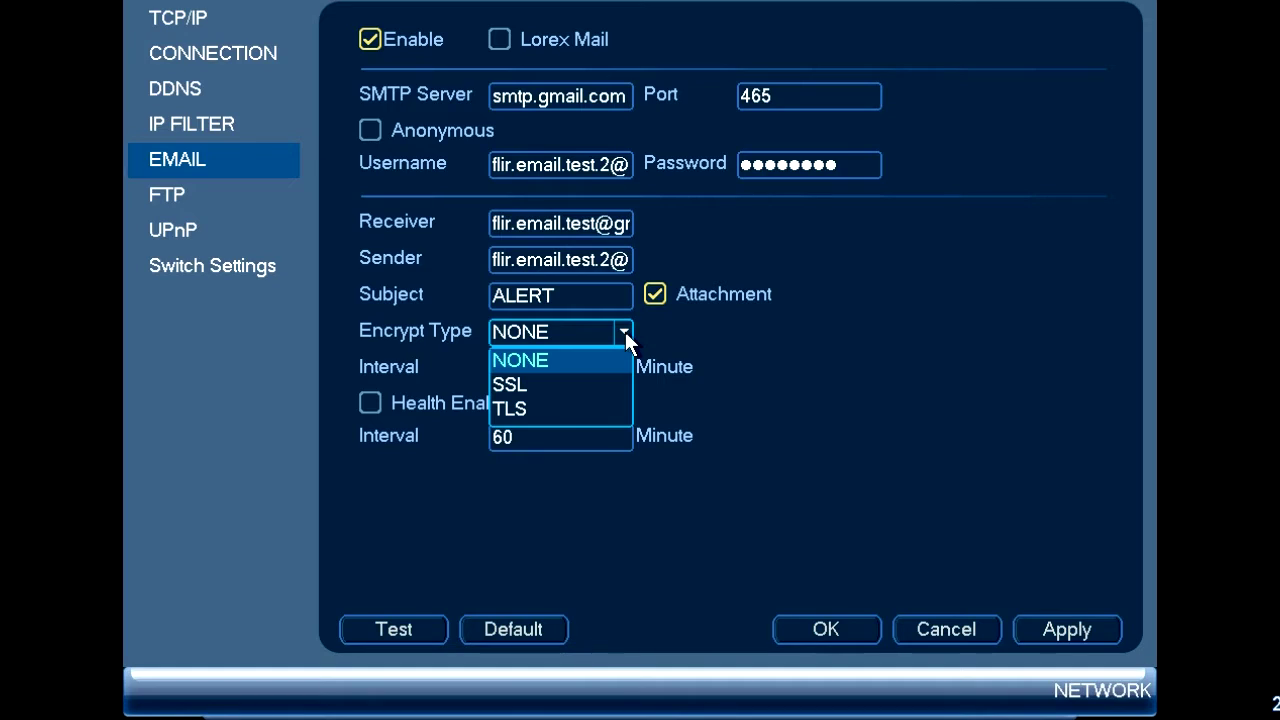
left_click(537, 384)
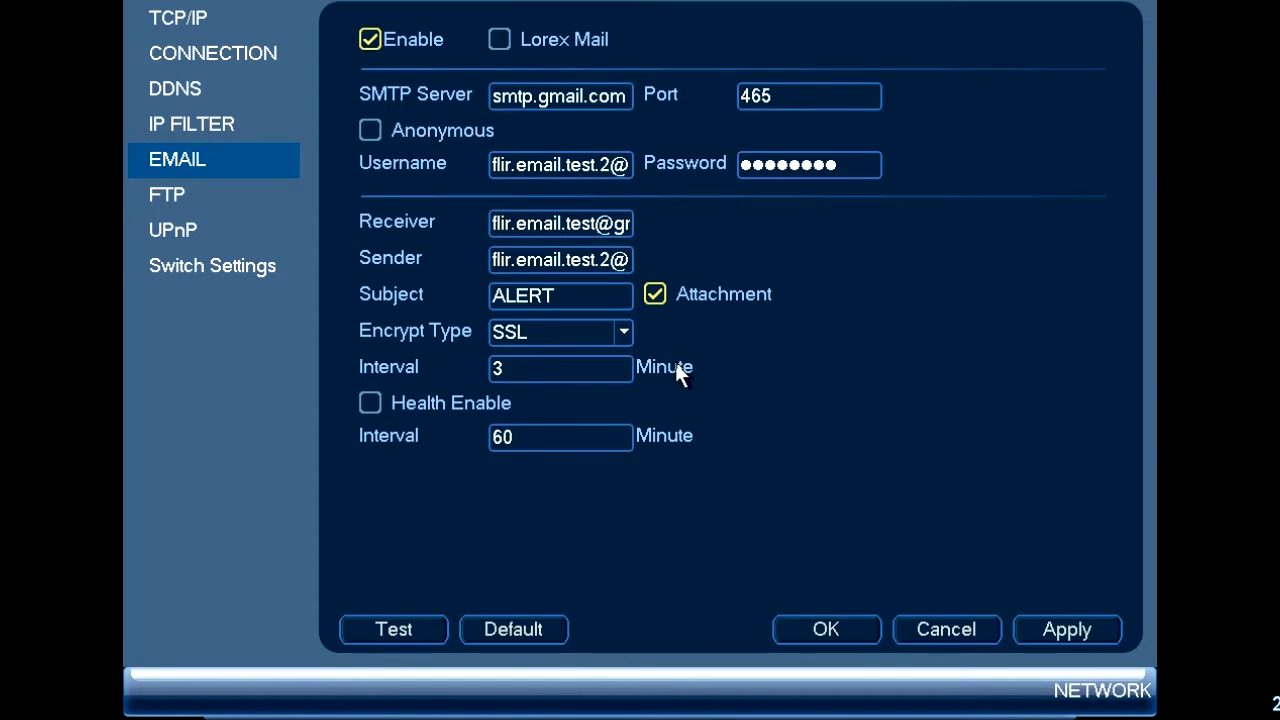
left_click(514, 369)
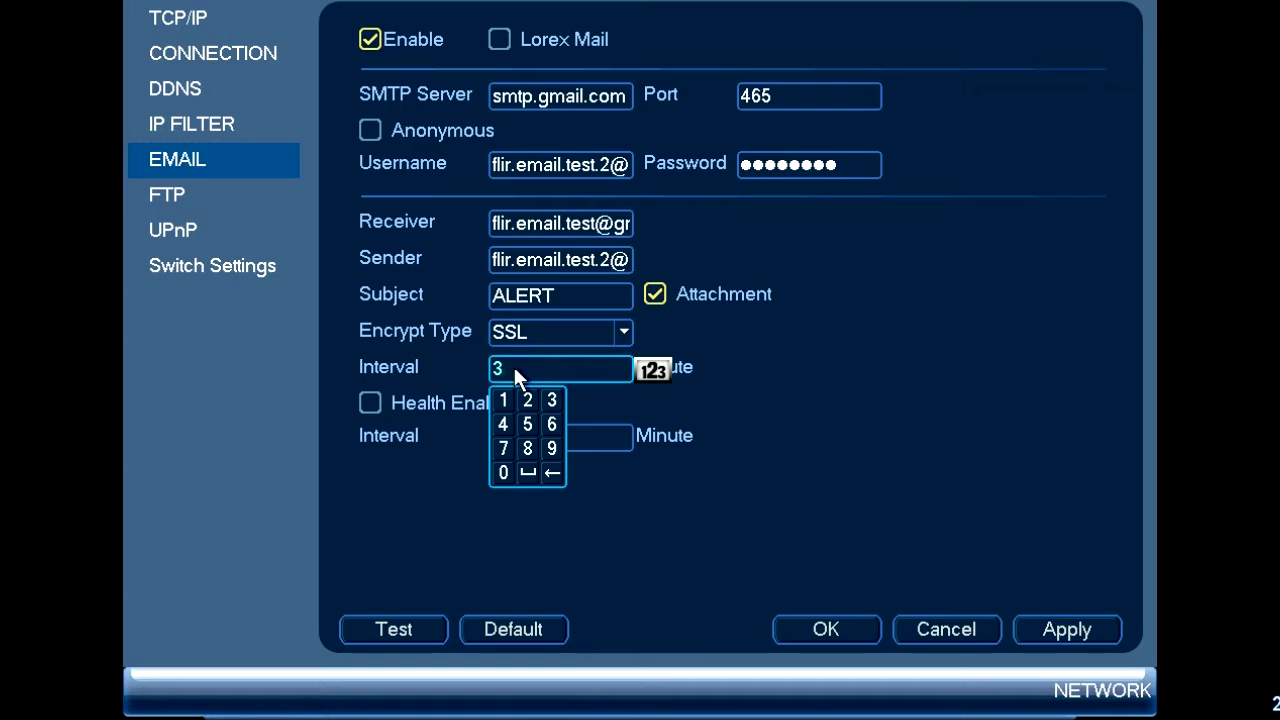
Step: Set the email alert interval to 60 minutes
key("BackSpace")
type("60")
left_click(701, 358)
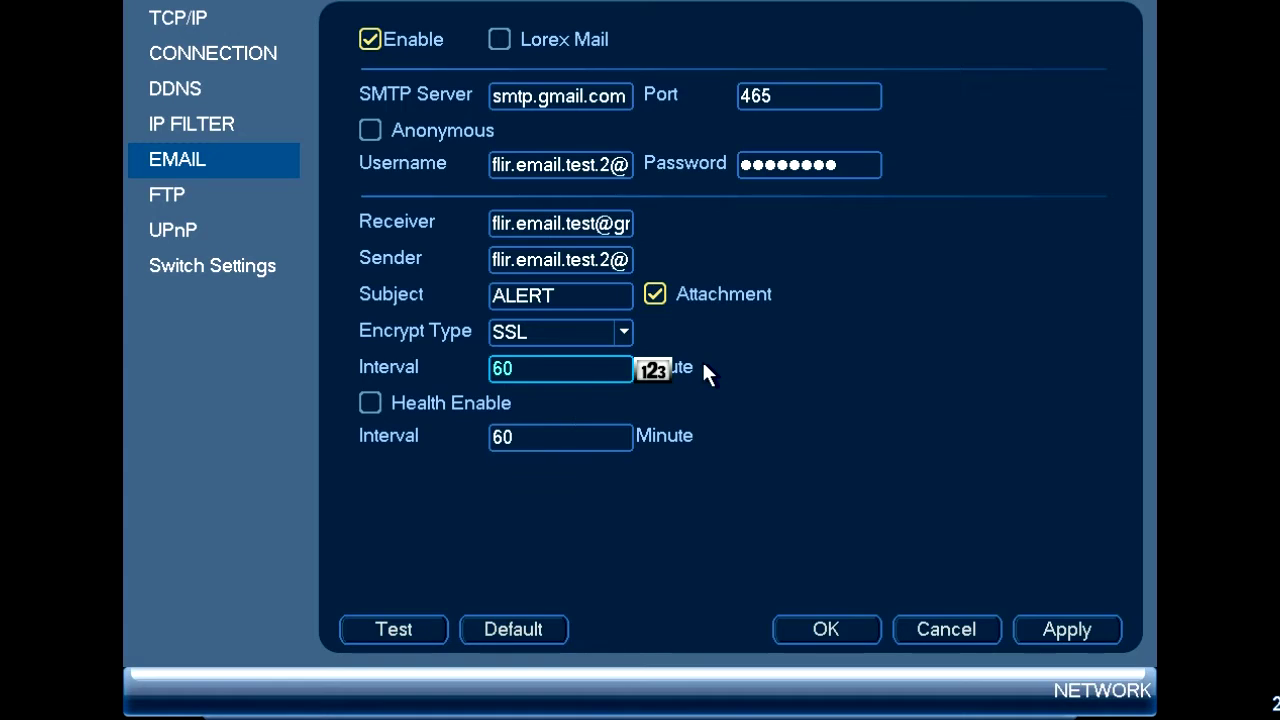
Step: Enable health emails with a 1440-minute interval, save the email settings and exit the menu
left_click(373, 396)
left_click(559, 441)
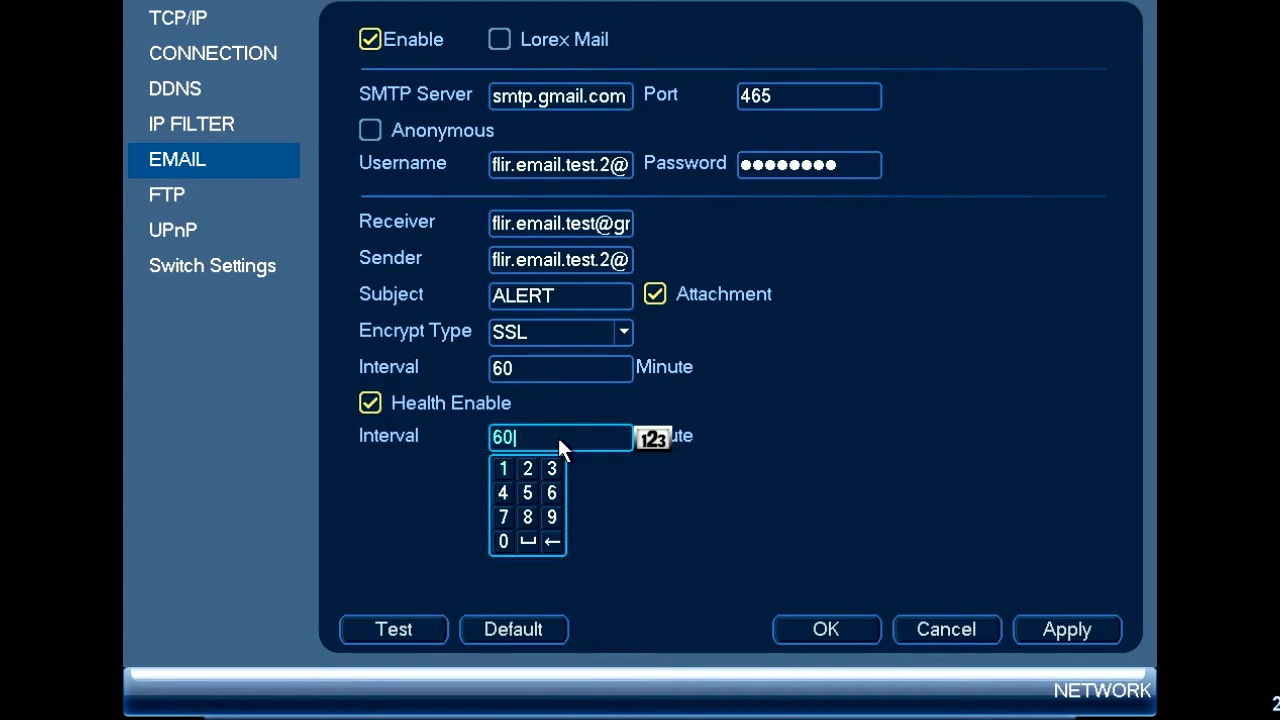
double_click(552, 538)
left_click(556, 516)
left_click(555, 514)
left_click(555, 513)
left_click(599, 451)
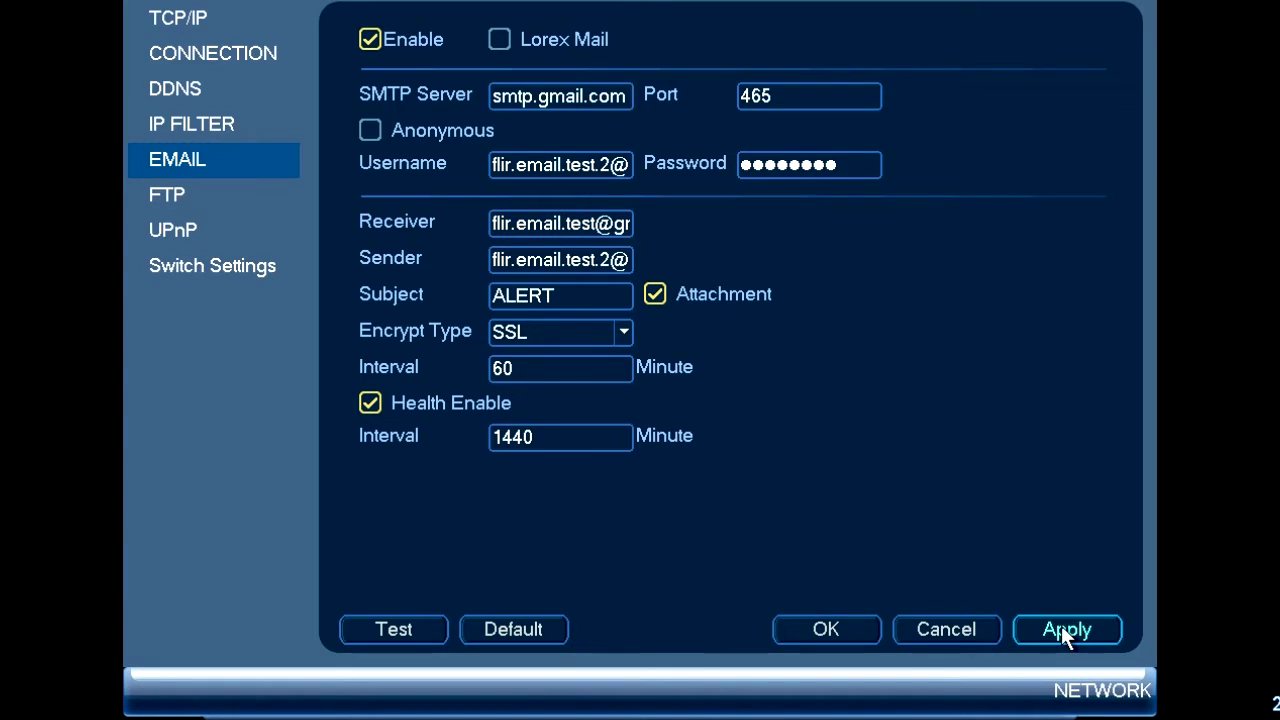
left_click(832, 624)
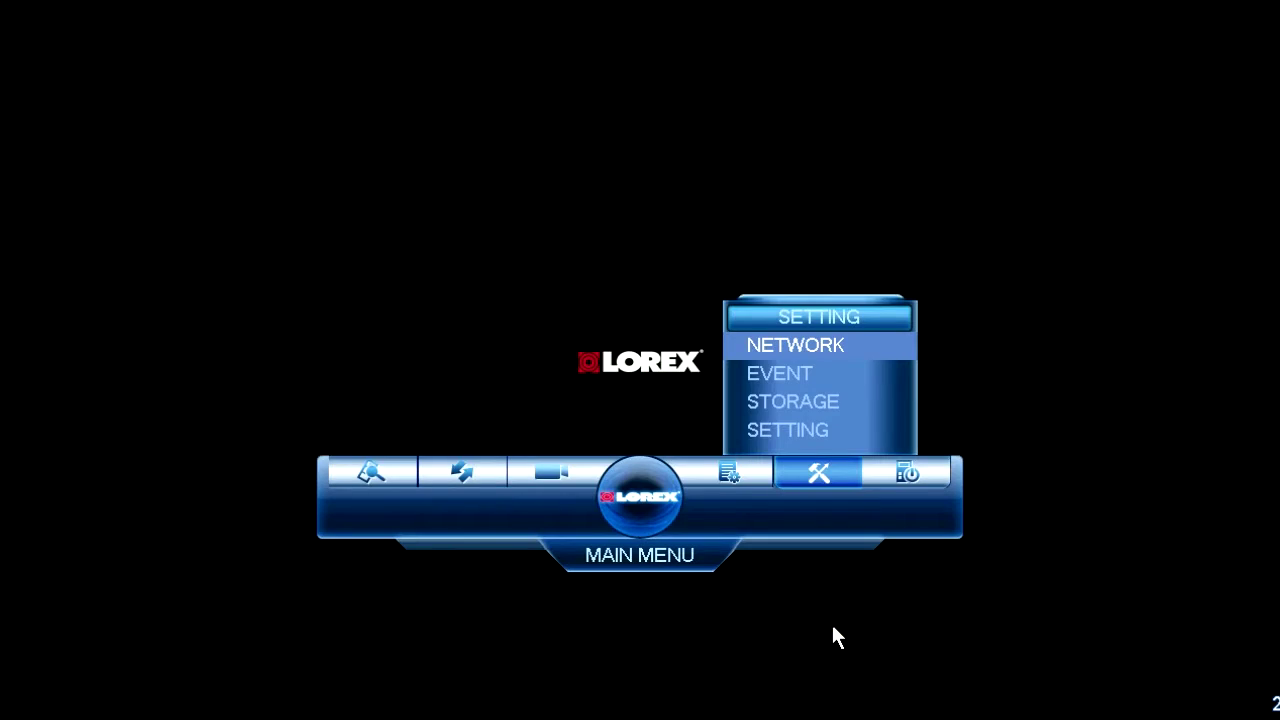
right_click(831, 621)
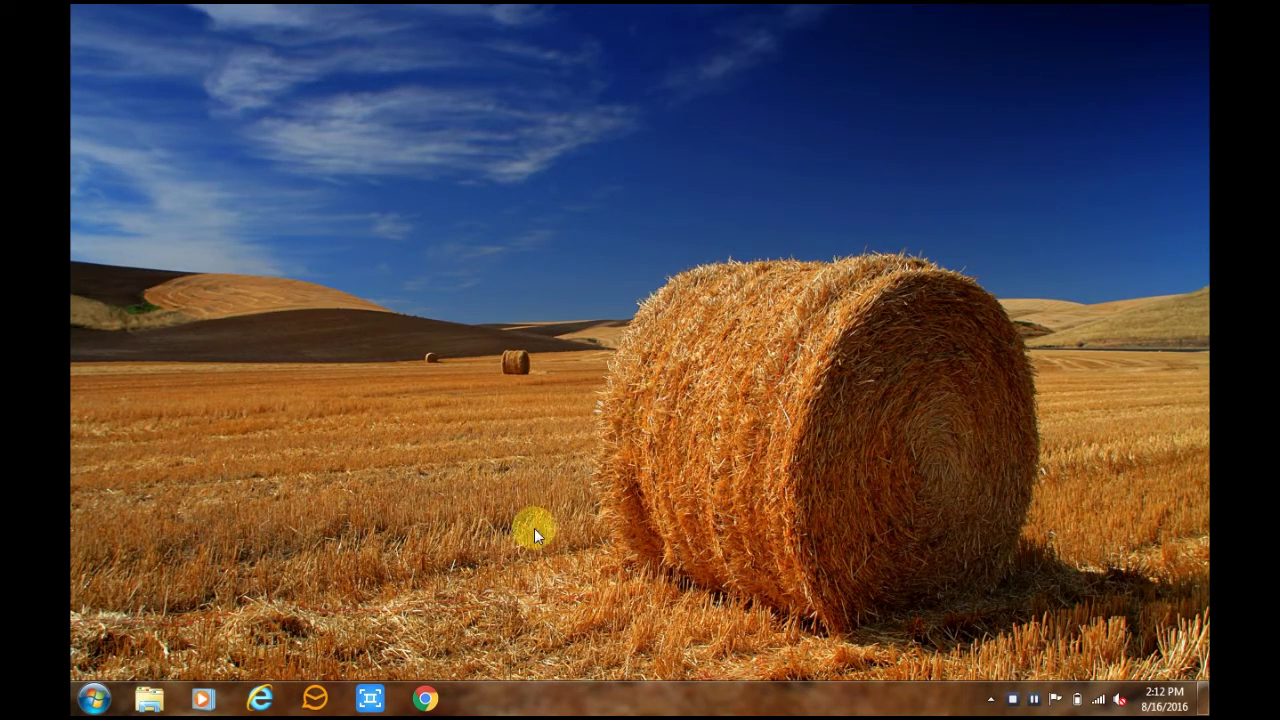
Step: Open Chrome and go to gmail.com
left_click(430, 700)
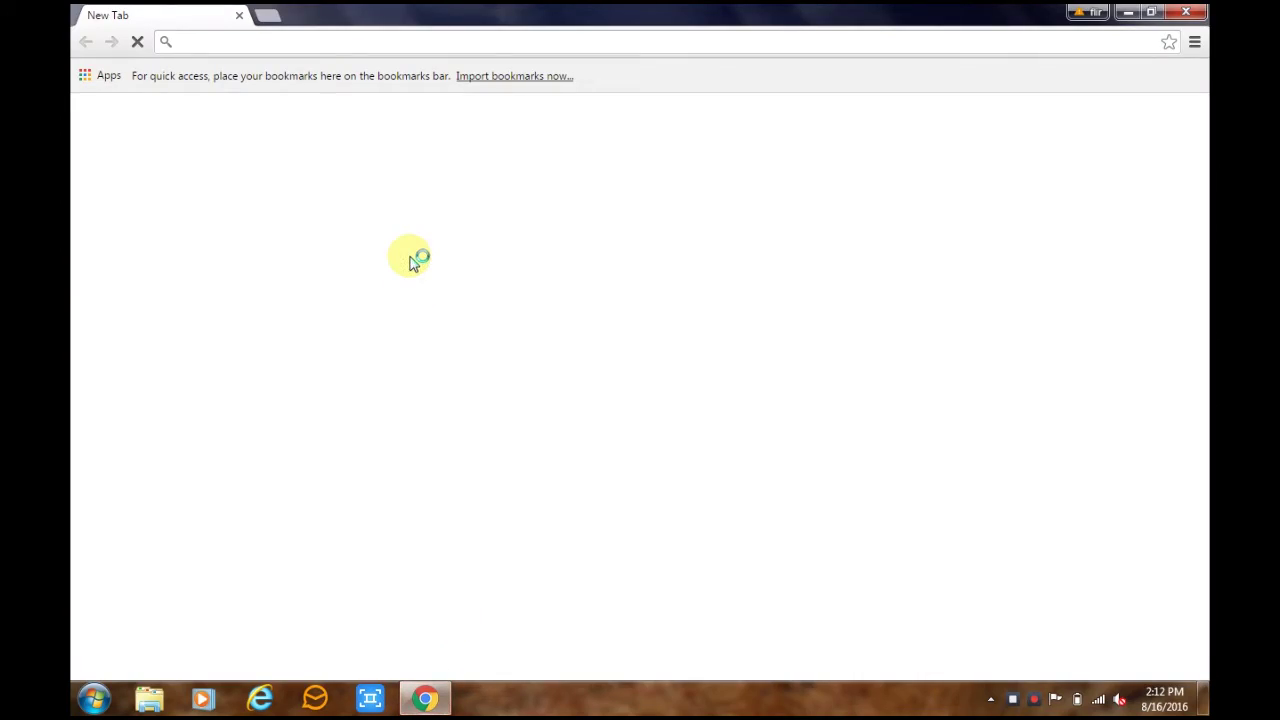
type("gmai")
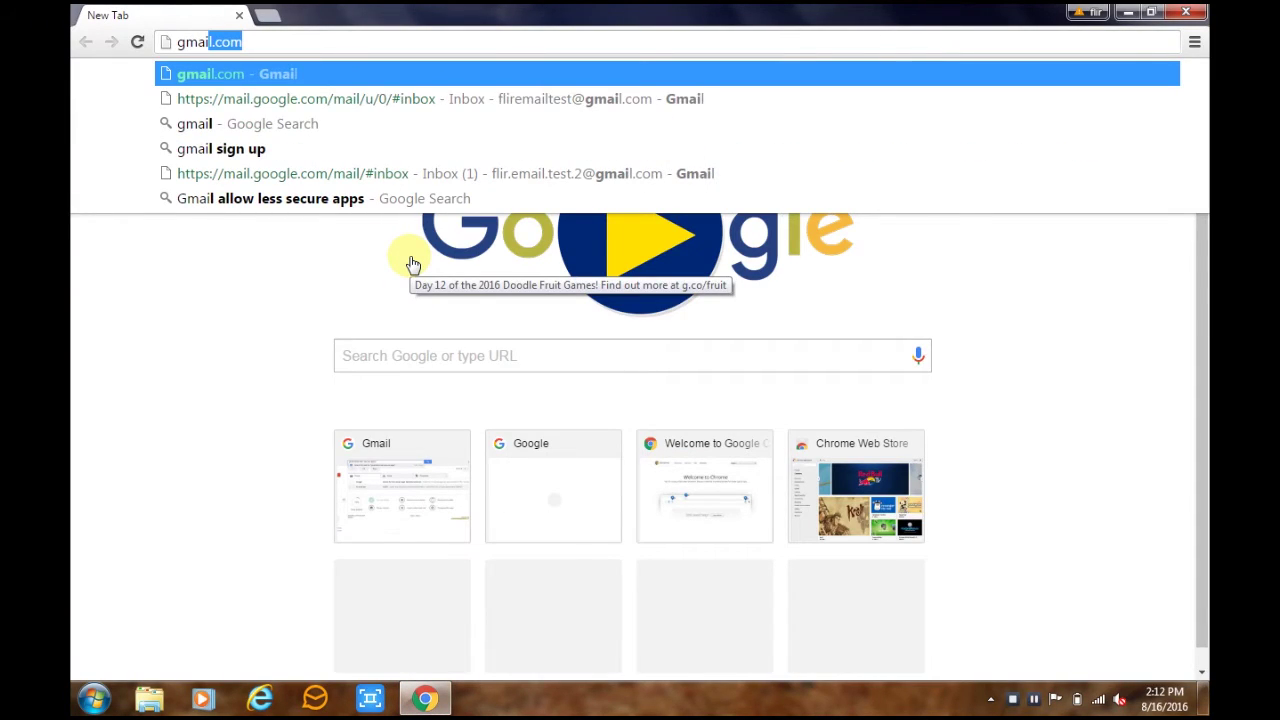
key("Return")
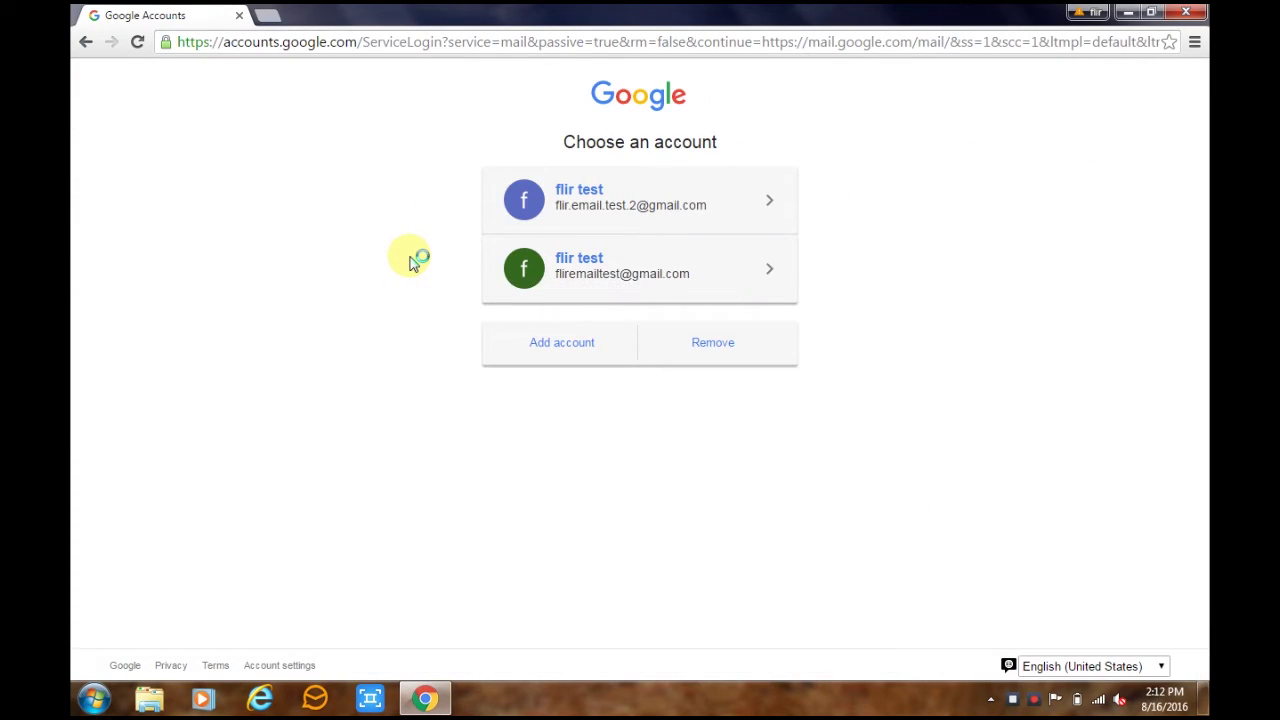
Step: Sign in with the test account's password, then type the search 'gmail allow less secure apps'
left_click(590, 205)
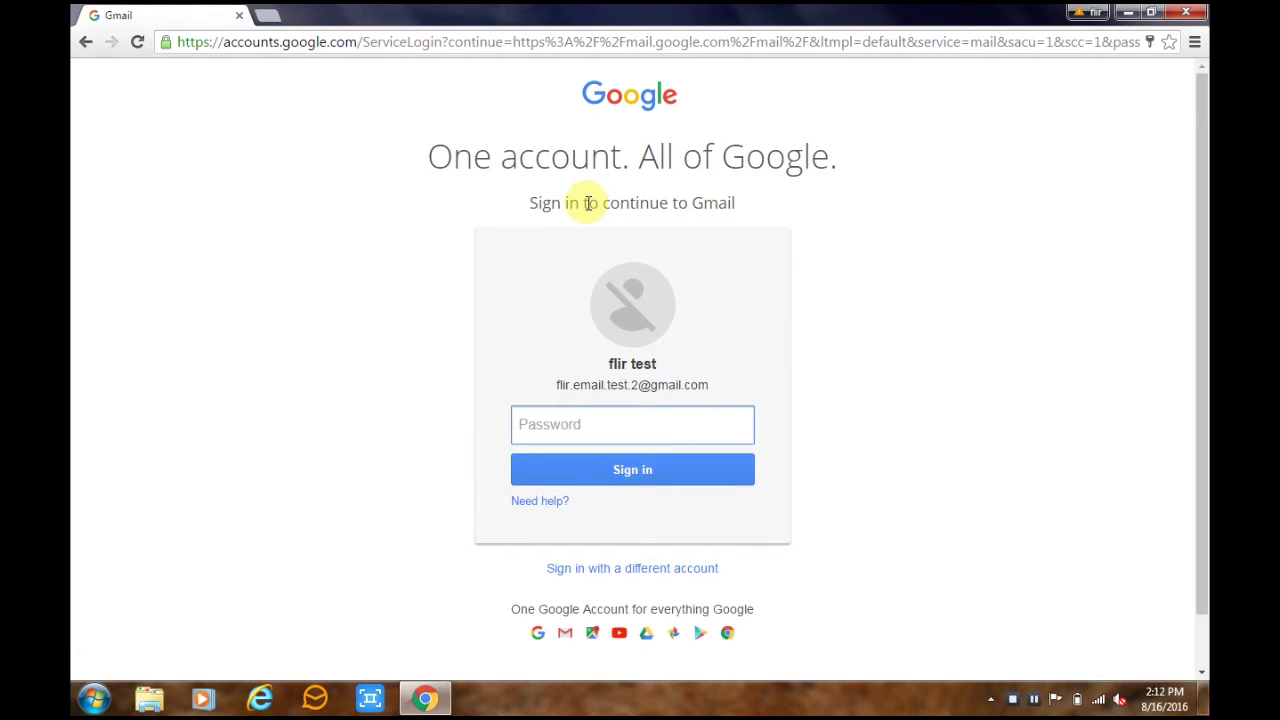
type("•••••••")
key("Return")
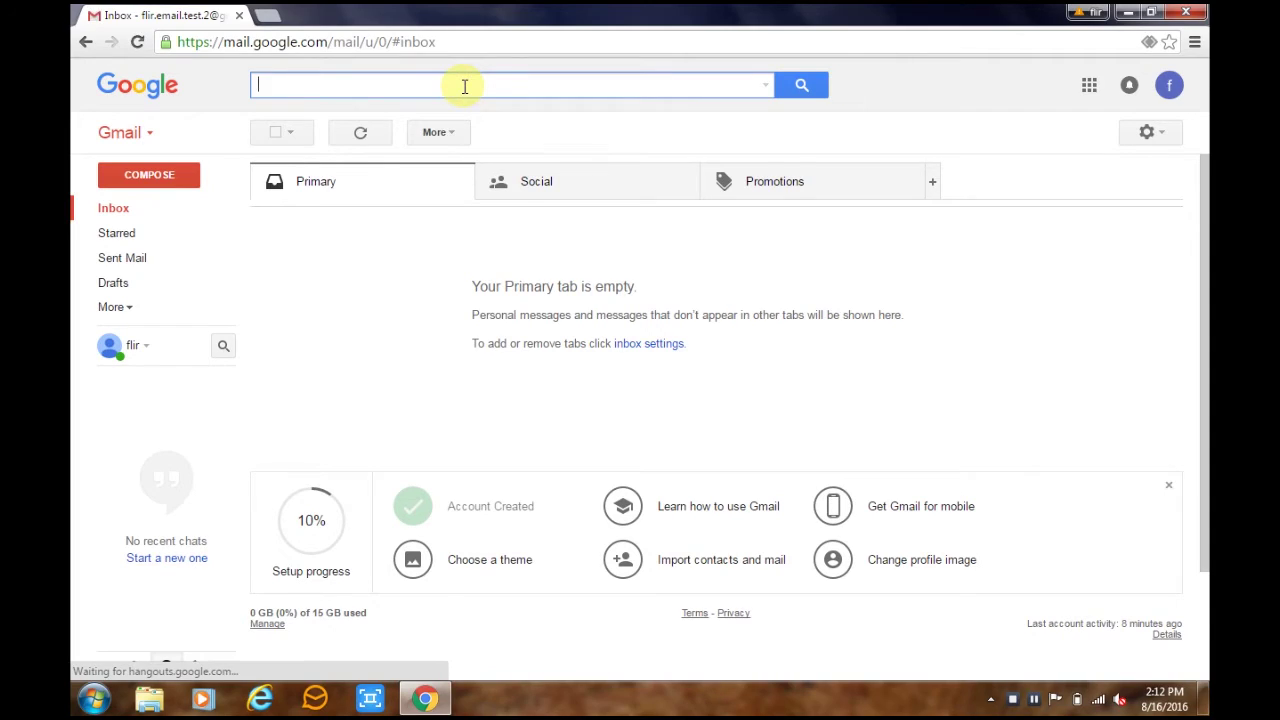
type("gmail")
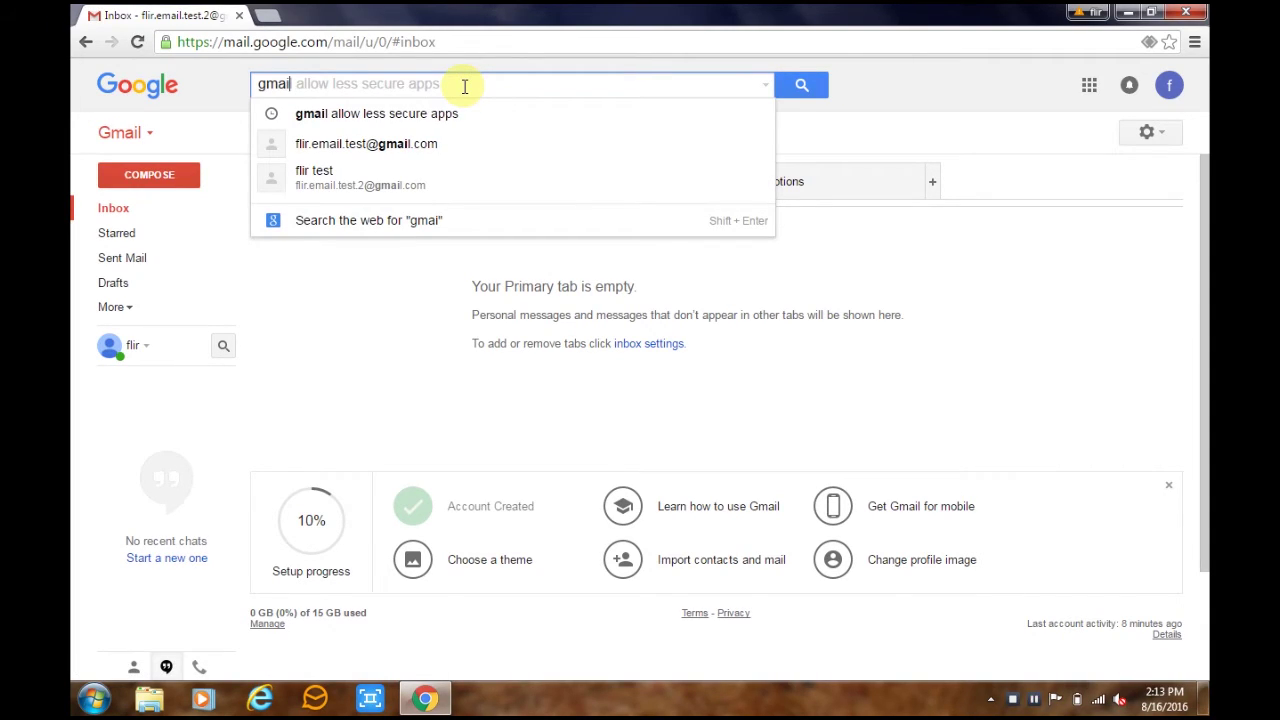
type(" allow")
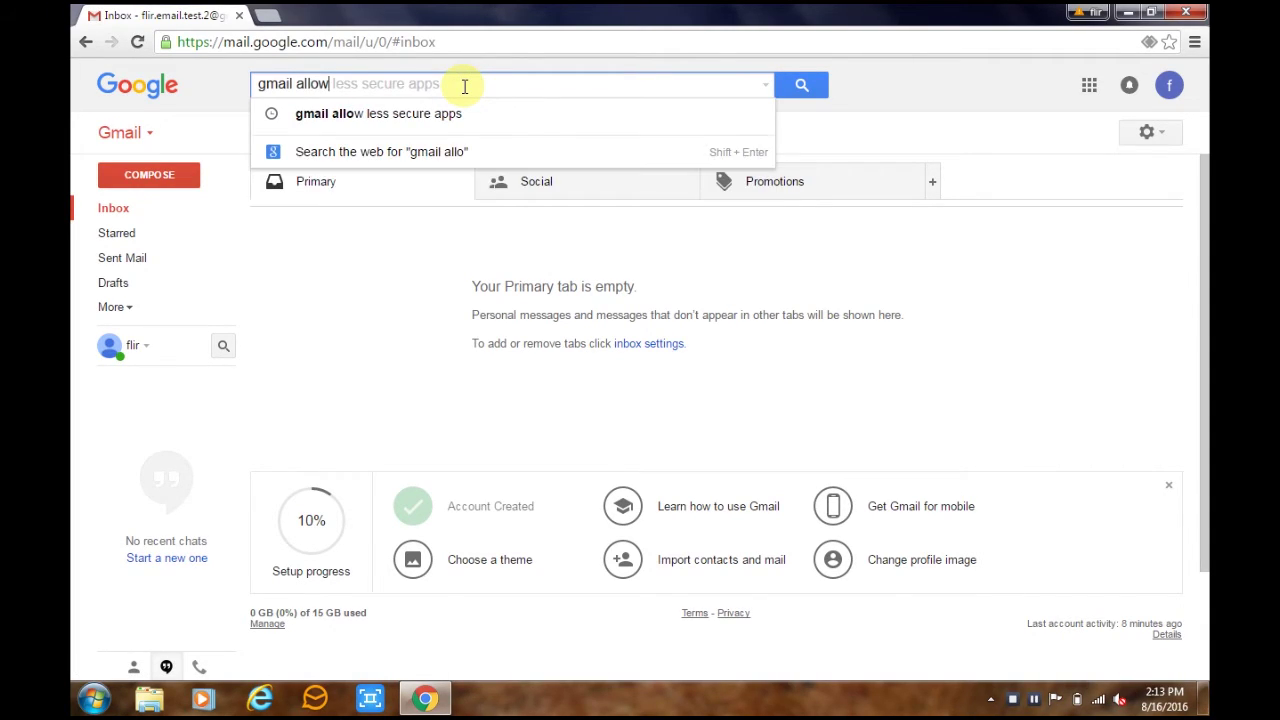
type(" less se")
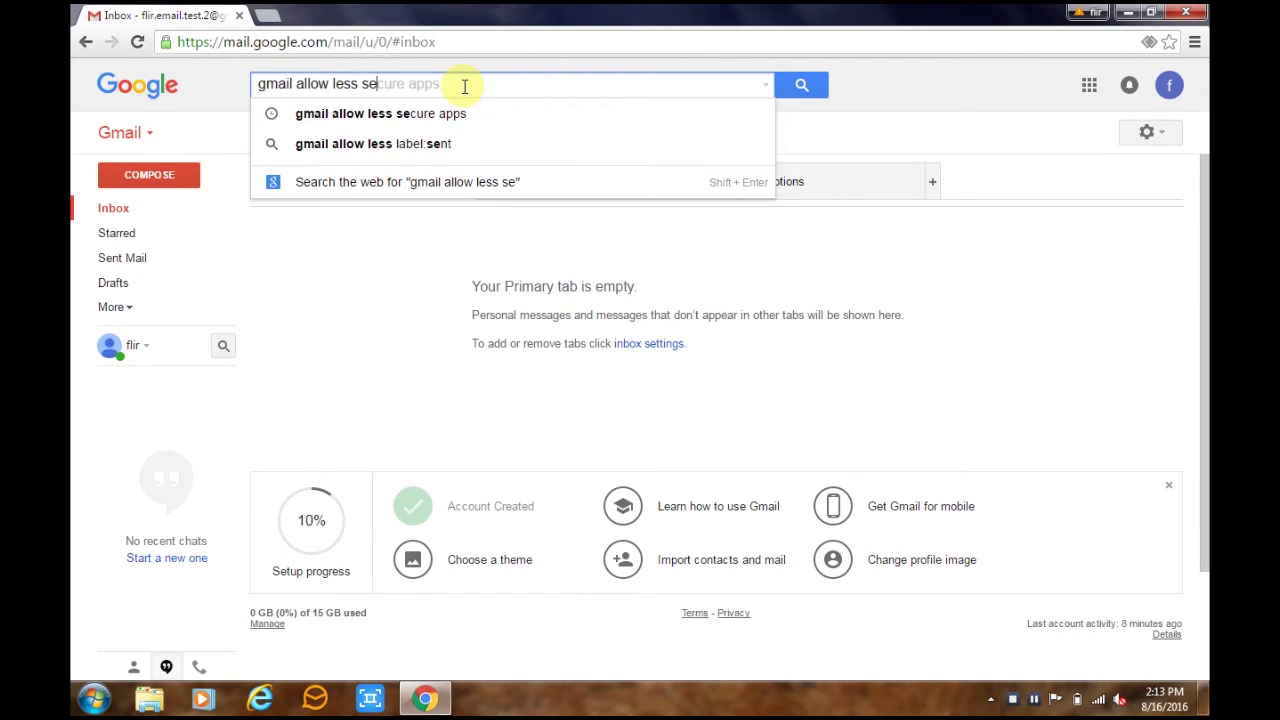
type("cure apps")
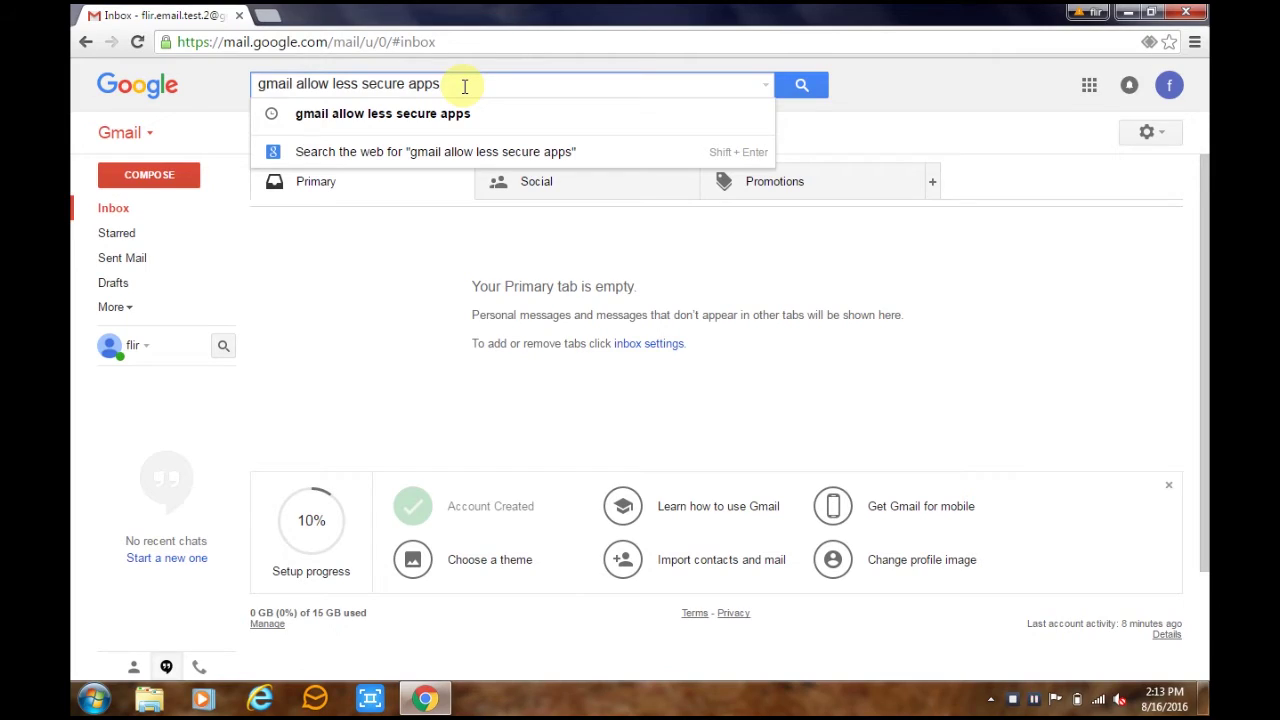
Step: Search 'gmail allow less secure apps' and open the Accounts Help article on less secure apps
left_click(486, 152)
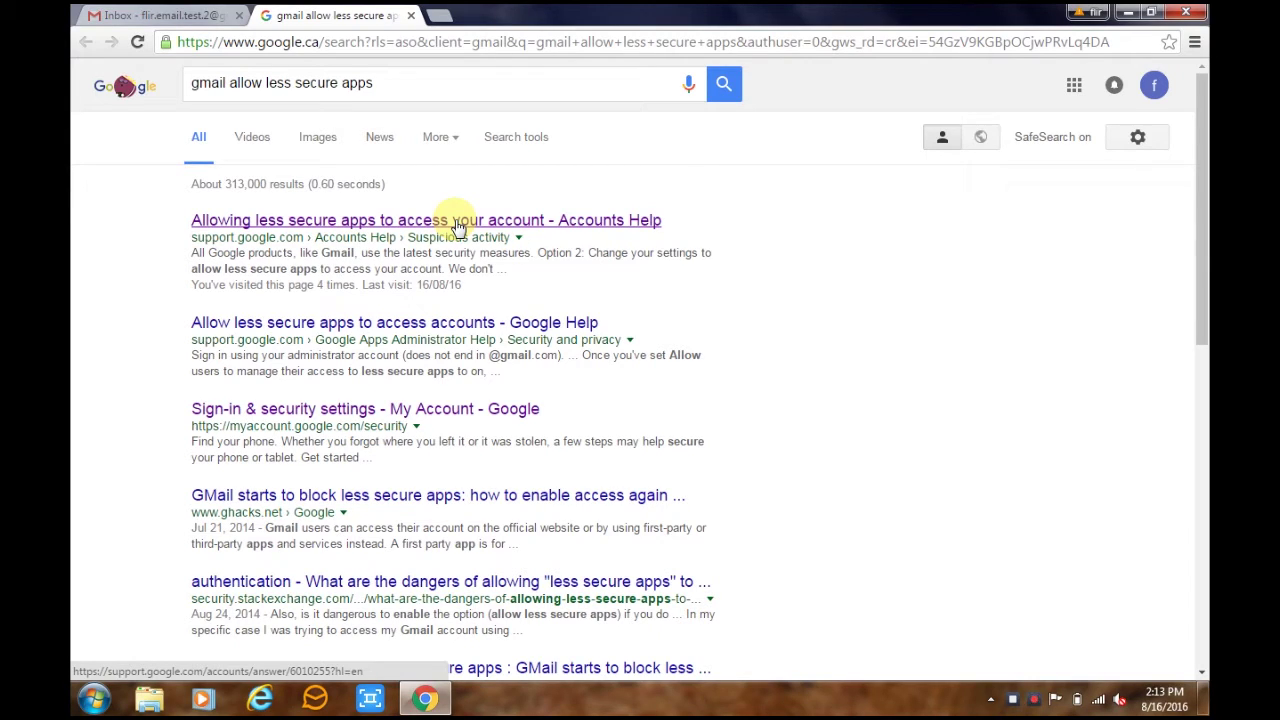
left_click(456, 222)
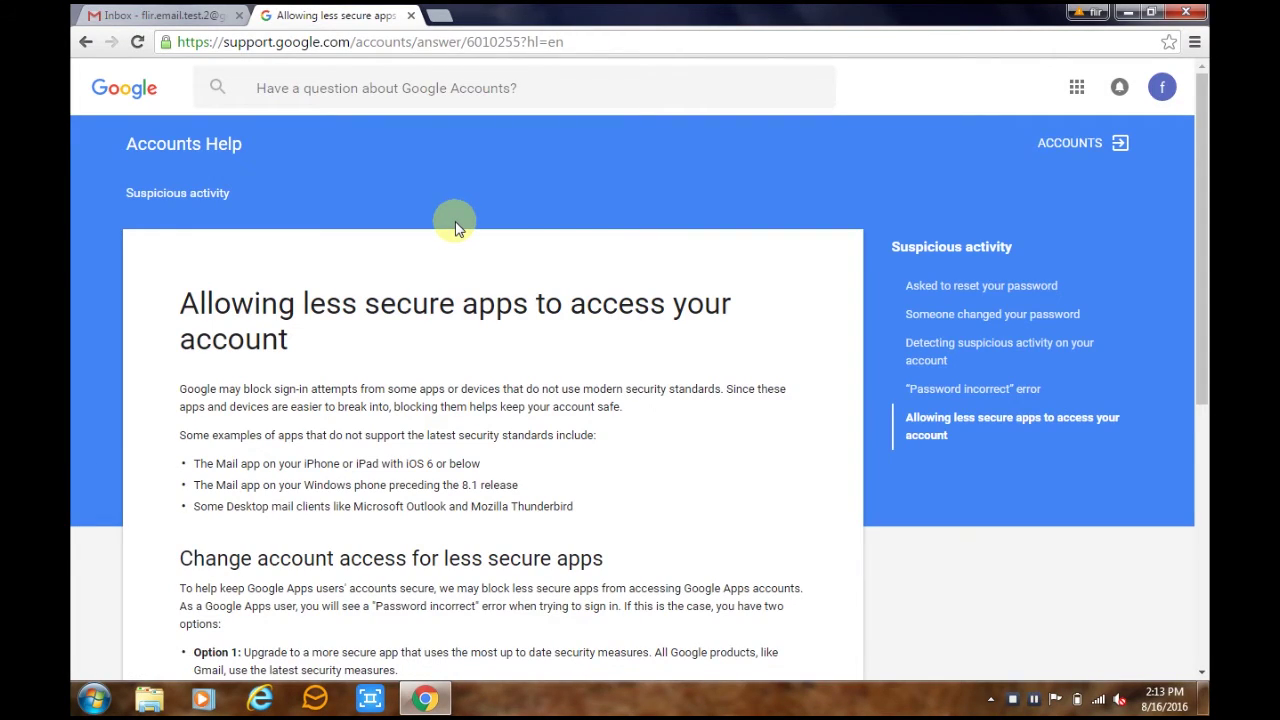
scroll(456, 230, "down", 4)
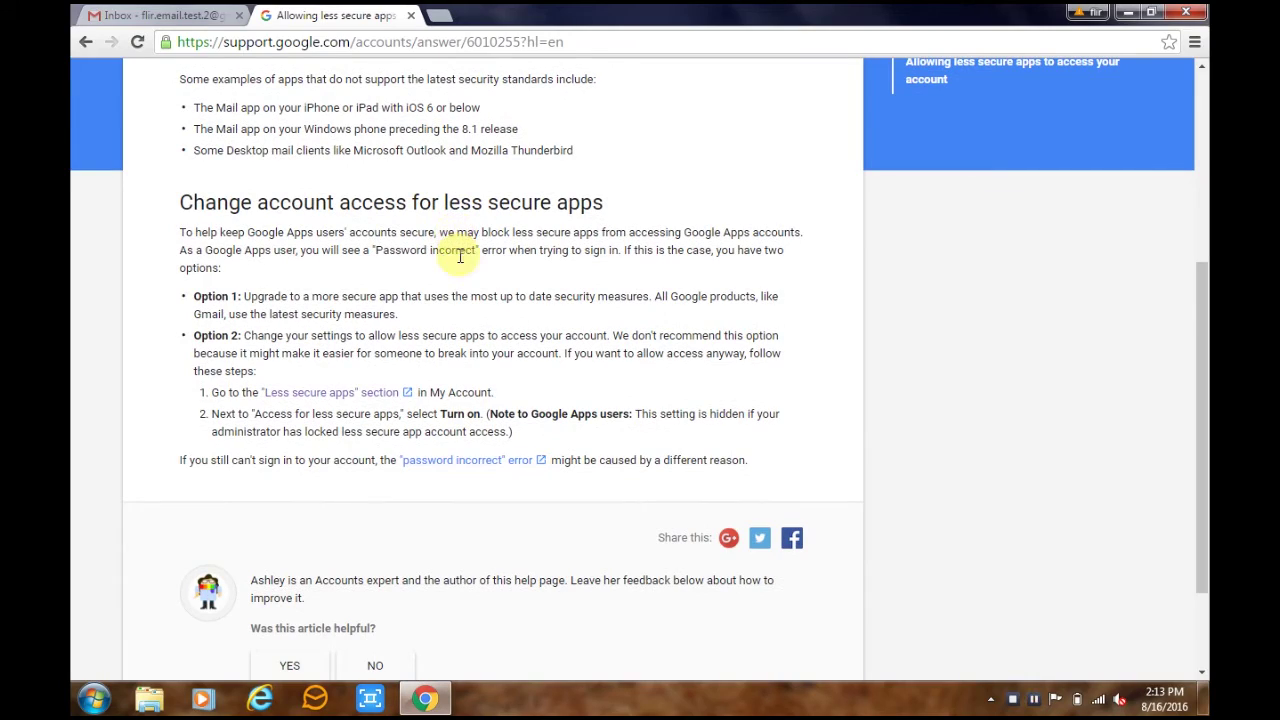
Step: Turn on access for less secure apps in Google Account settings, then return to the Gmail tab
left_click(338, 398)
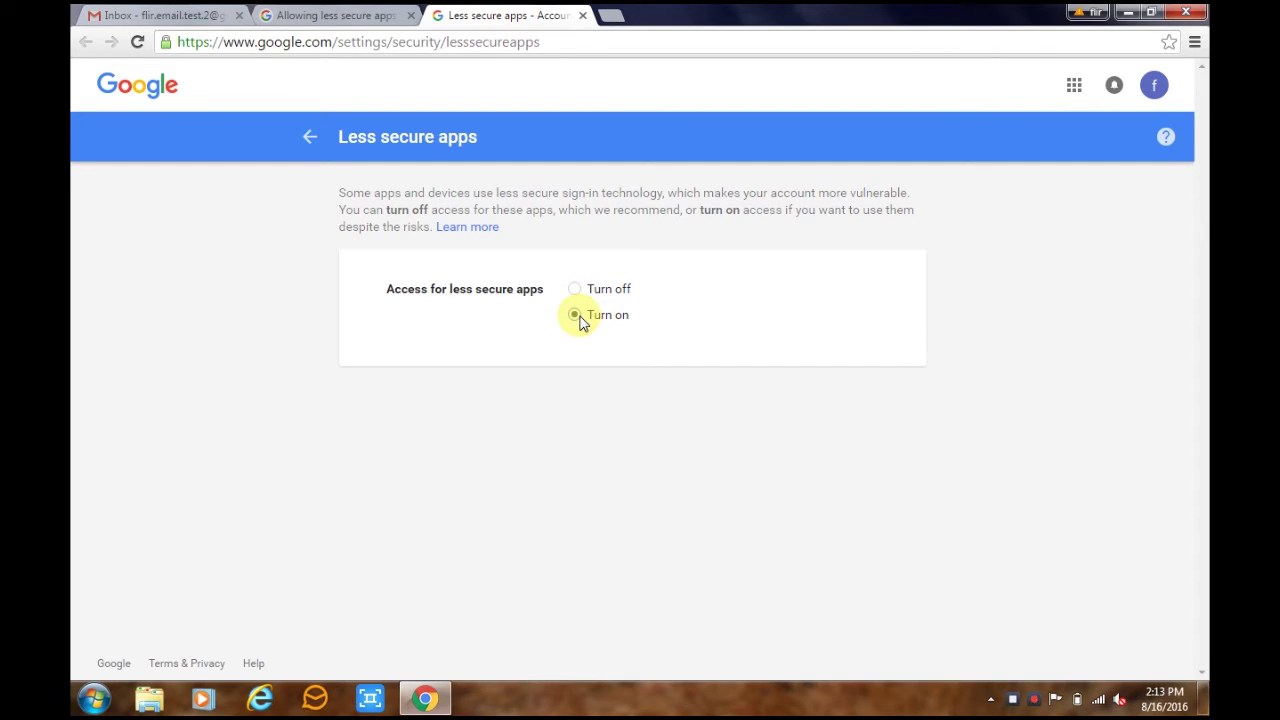
left_click(575, 290)
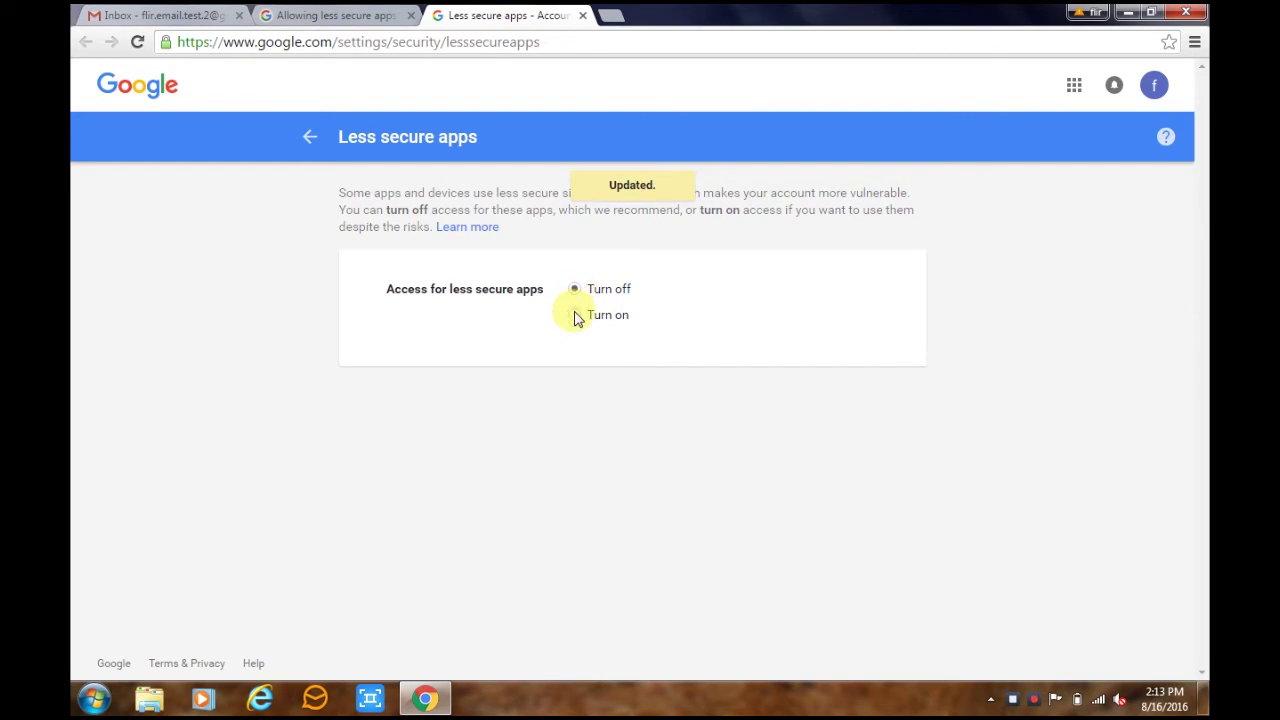
left_click(575, 316)
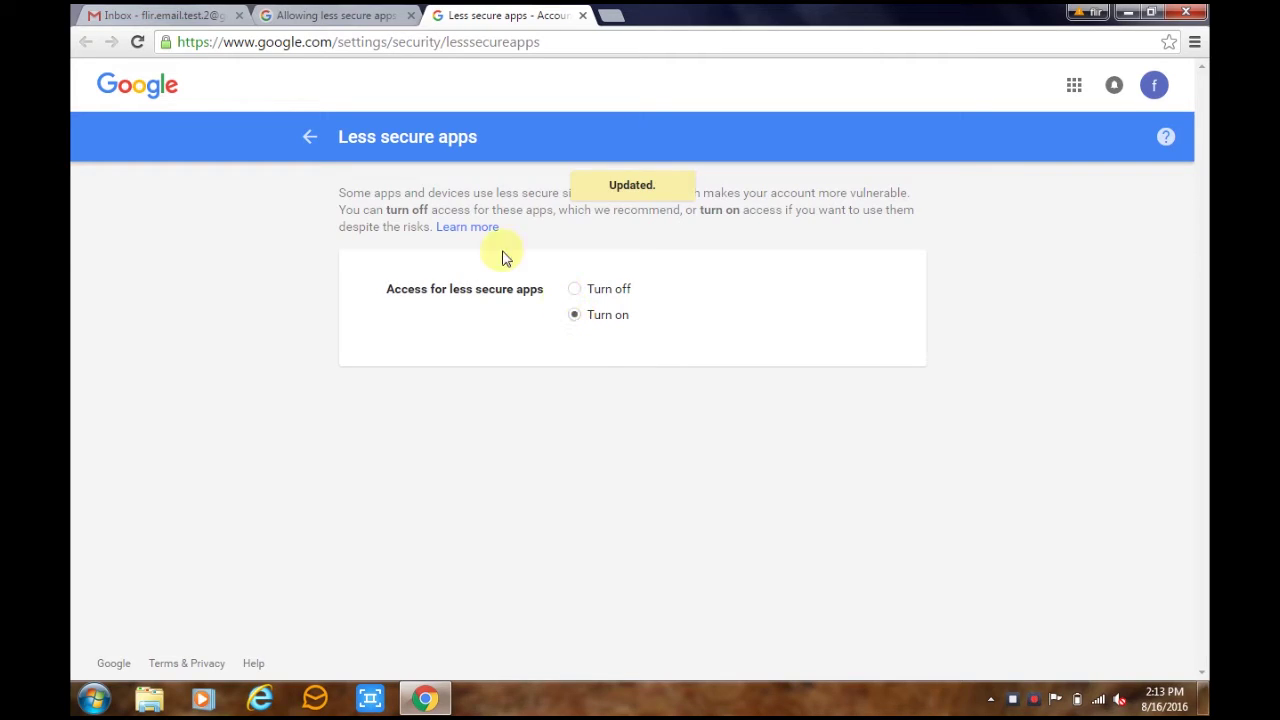
left_click(201, 14)
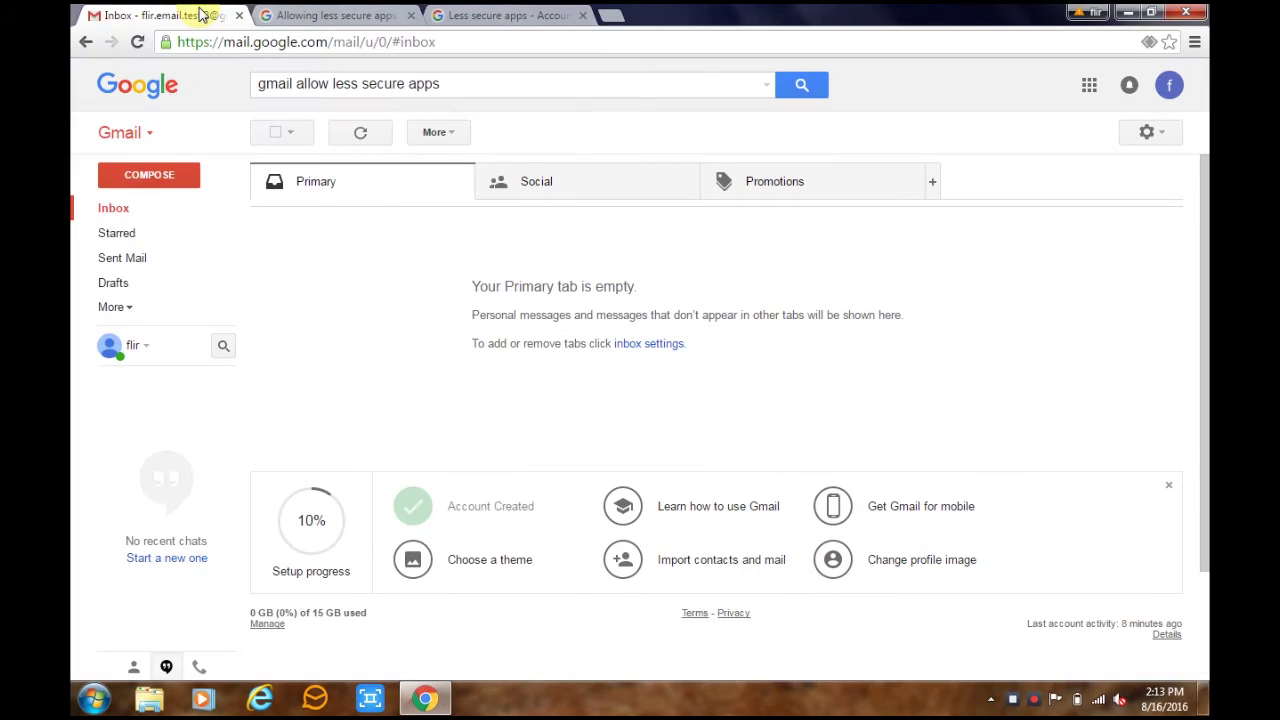
Step: In Gmail's Forwarding and POP/IMAP settings, enable POP for all mail and IMAP, then save
left_click(1172, 139)
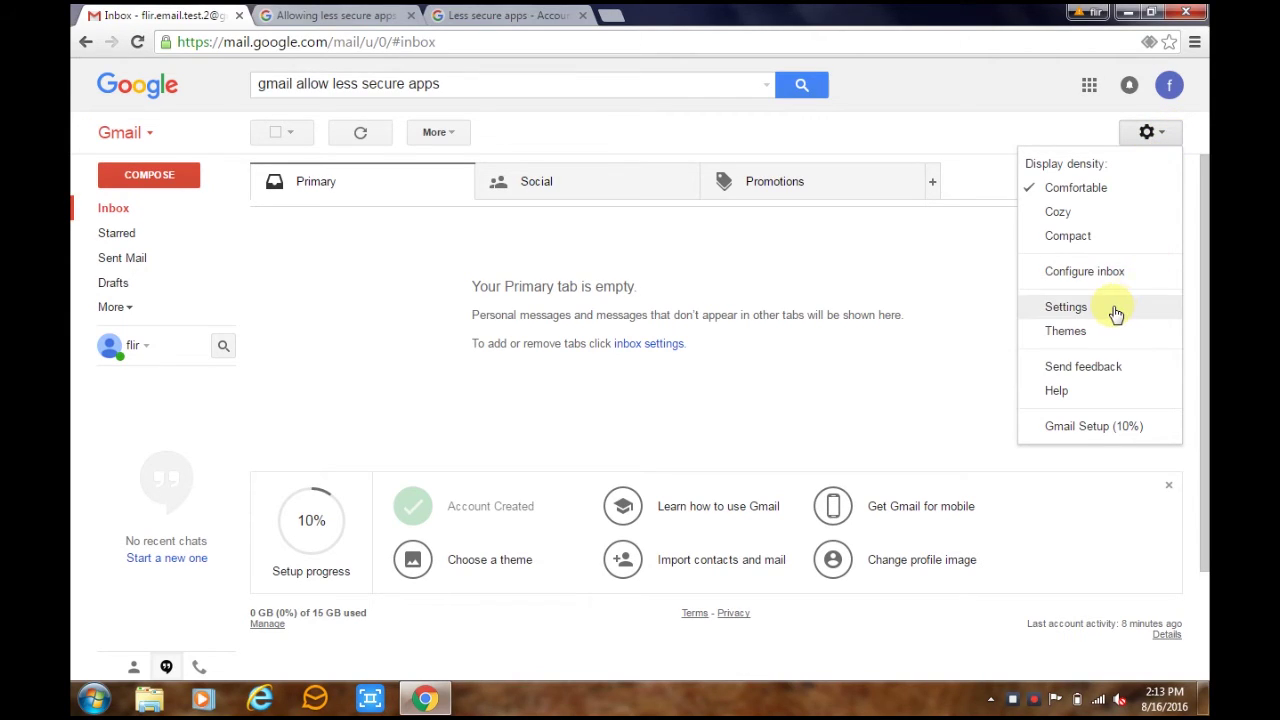
left_click(1113, 312)
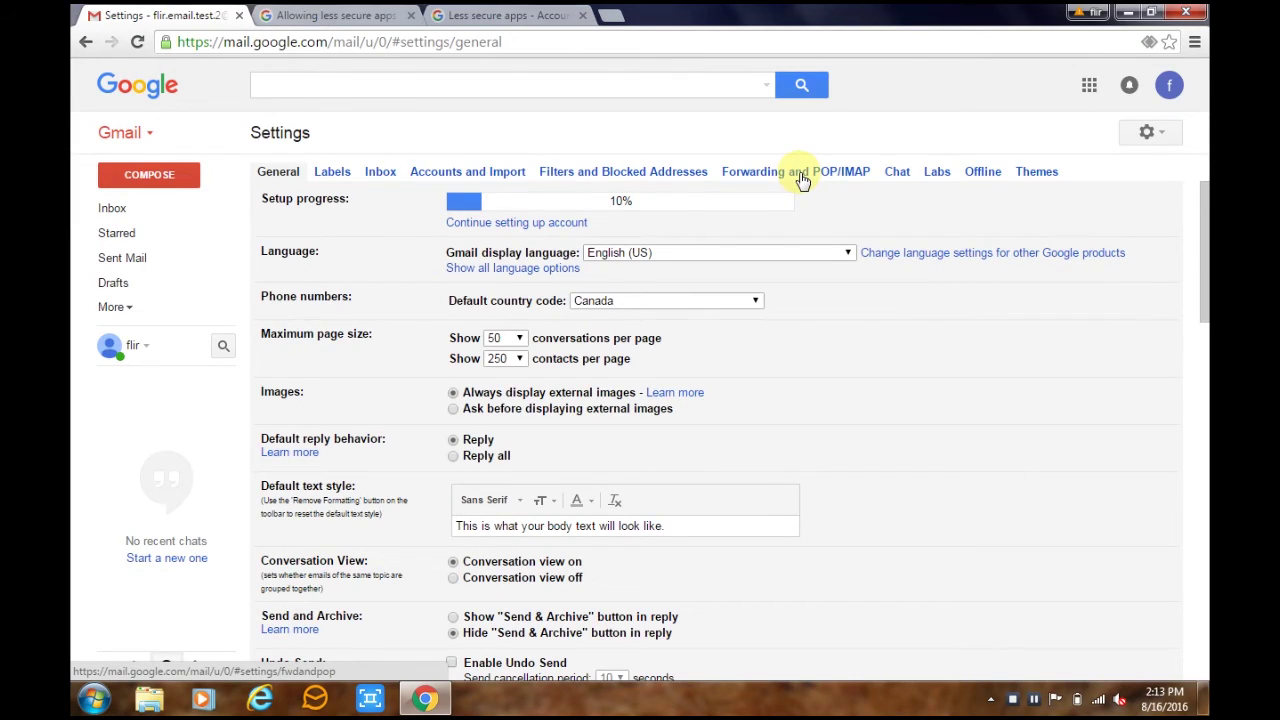
left_click(801, 176)
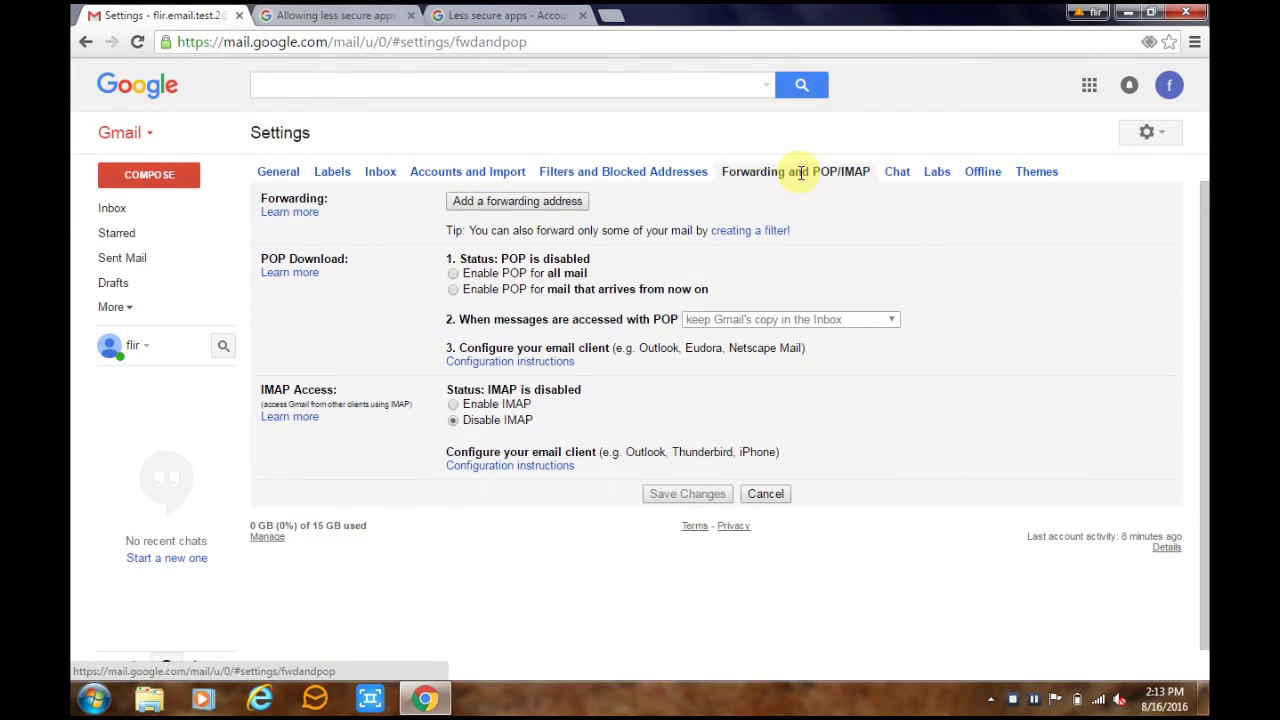
left_click(454, 275)
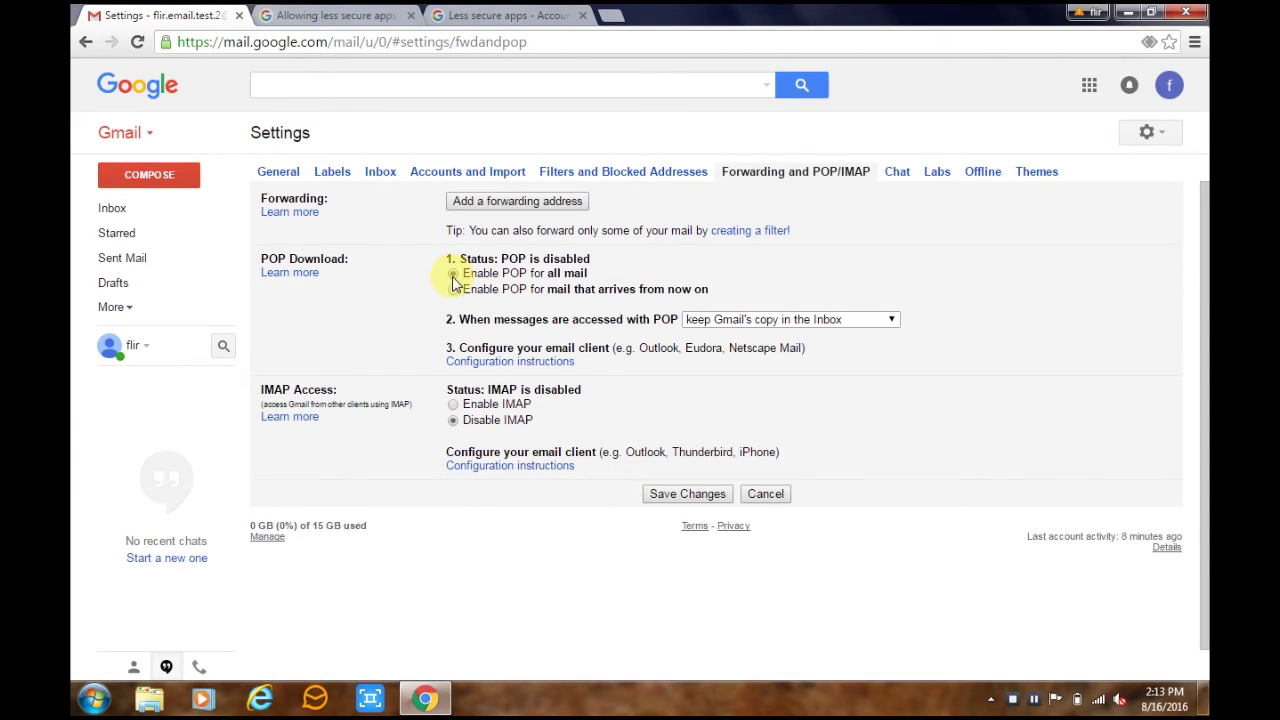
left_click(454, 405)
scroll(457, 414, "down", 3)
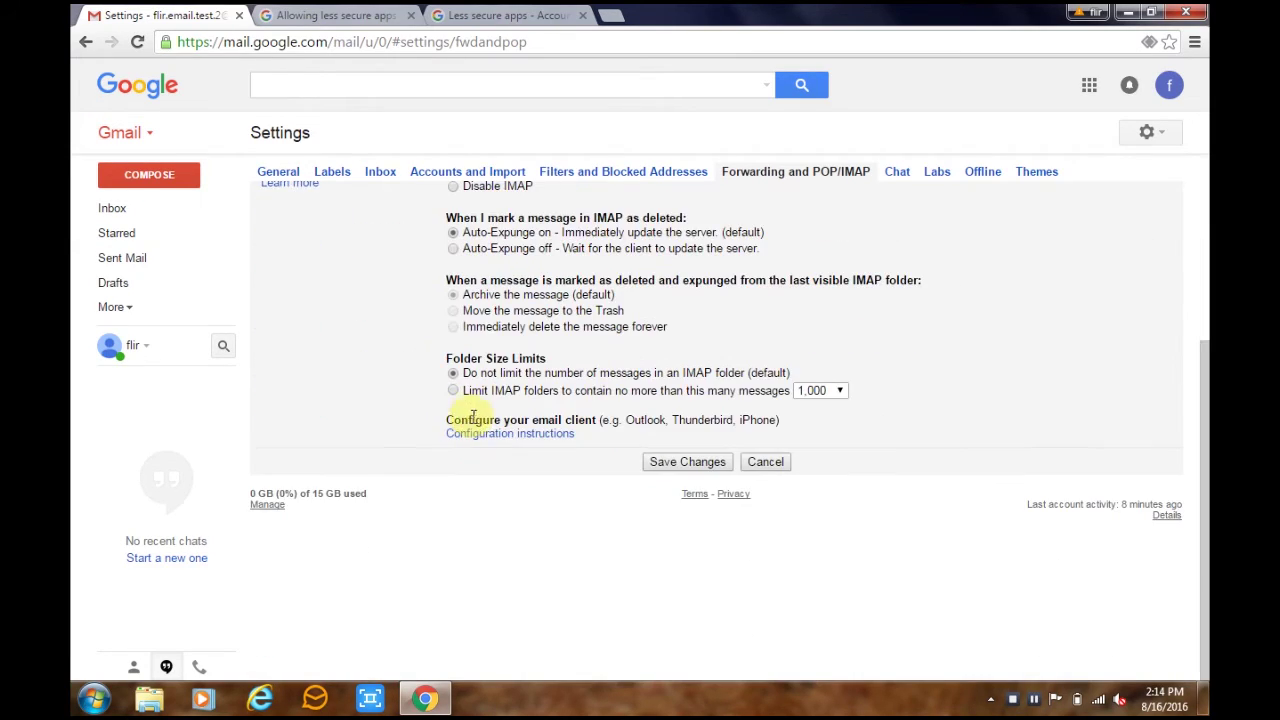
left_click(660, 469)
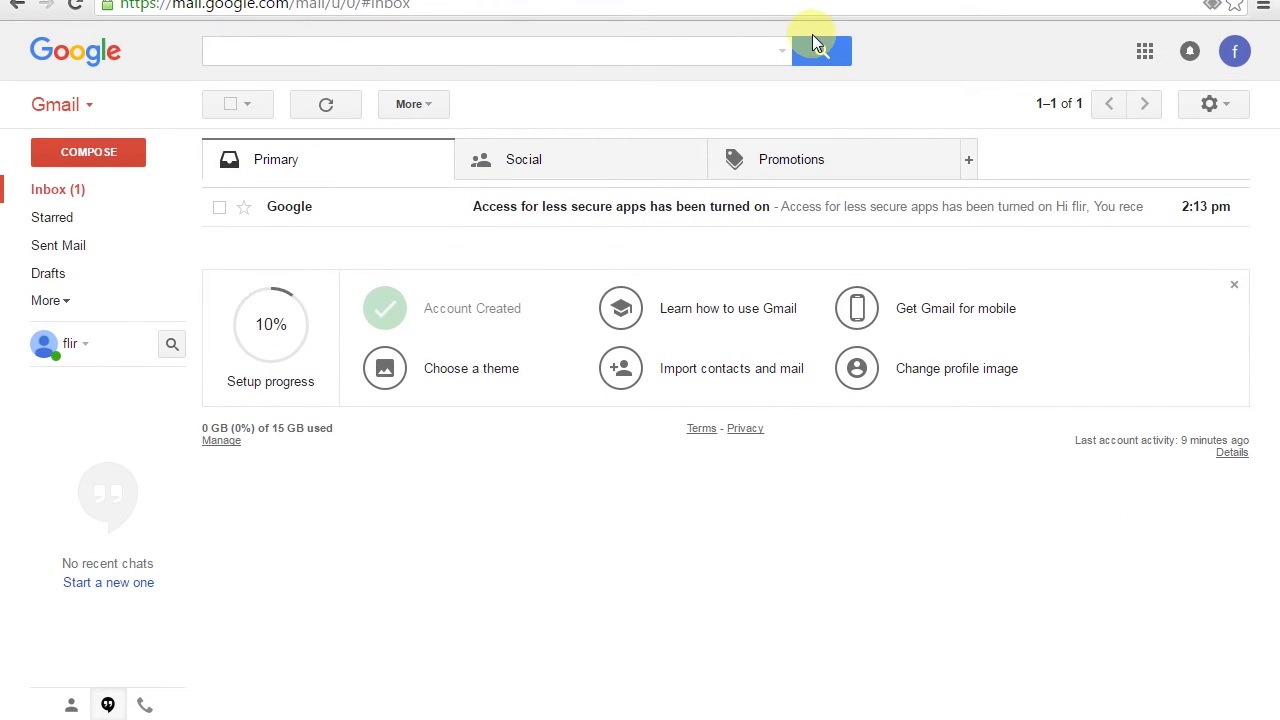
Step: Sign out of Gmail, then sign back into the same account by re-entering its password
left_click(1250, 60)
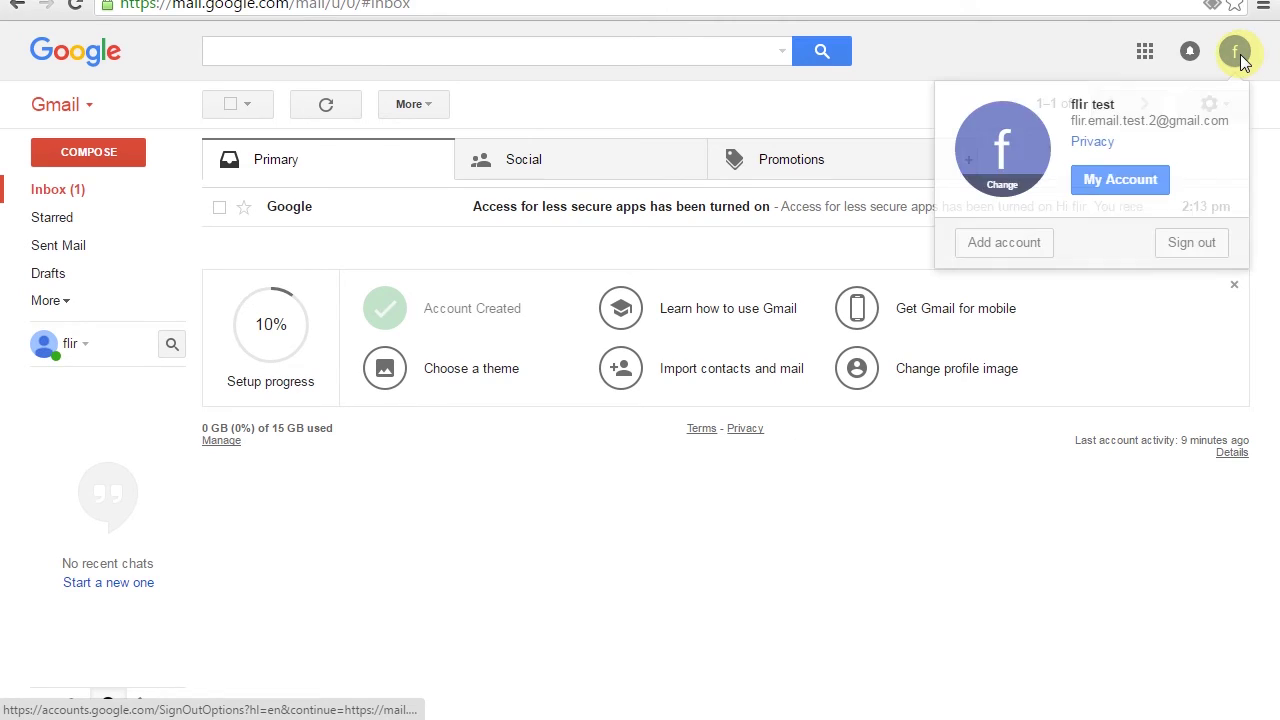
left_click(1203, 240)
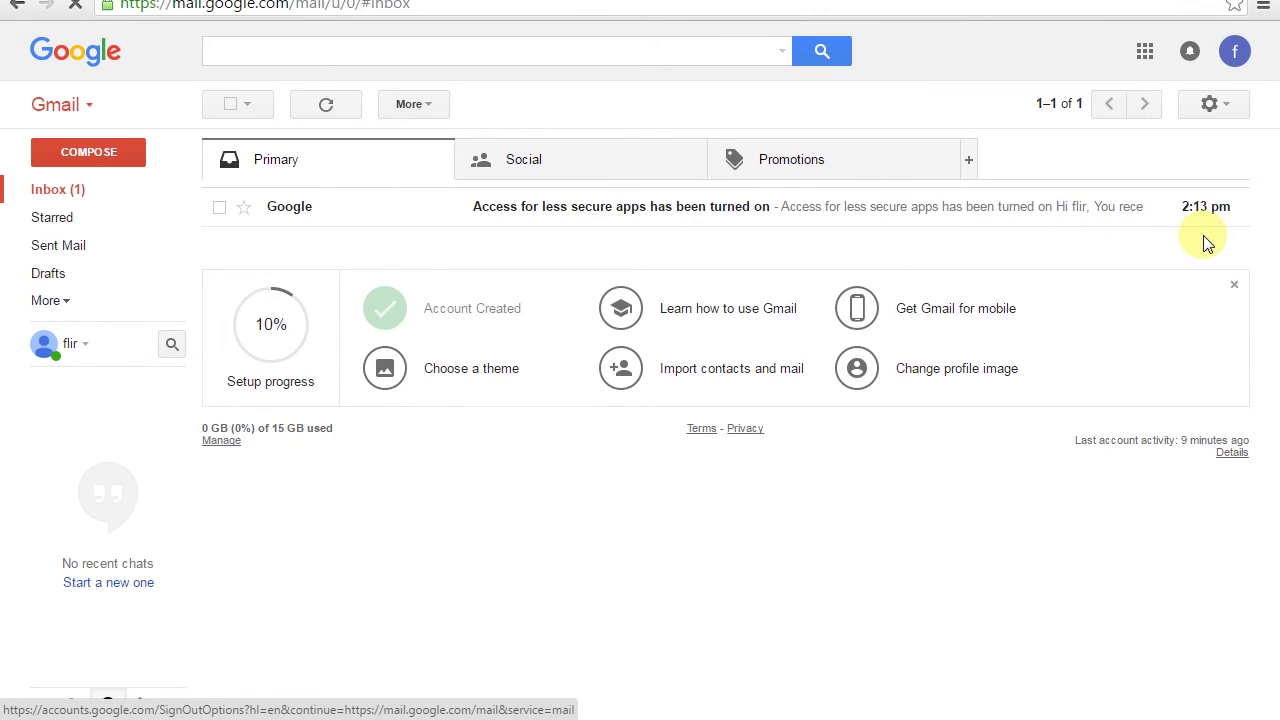
left_click(710, 258)
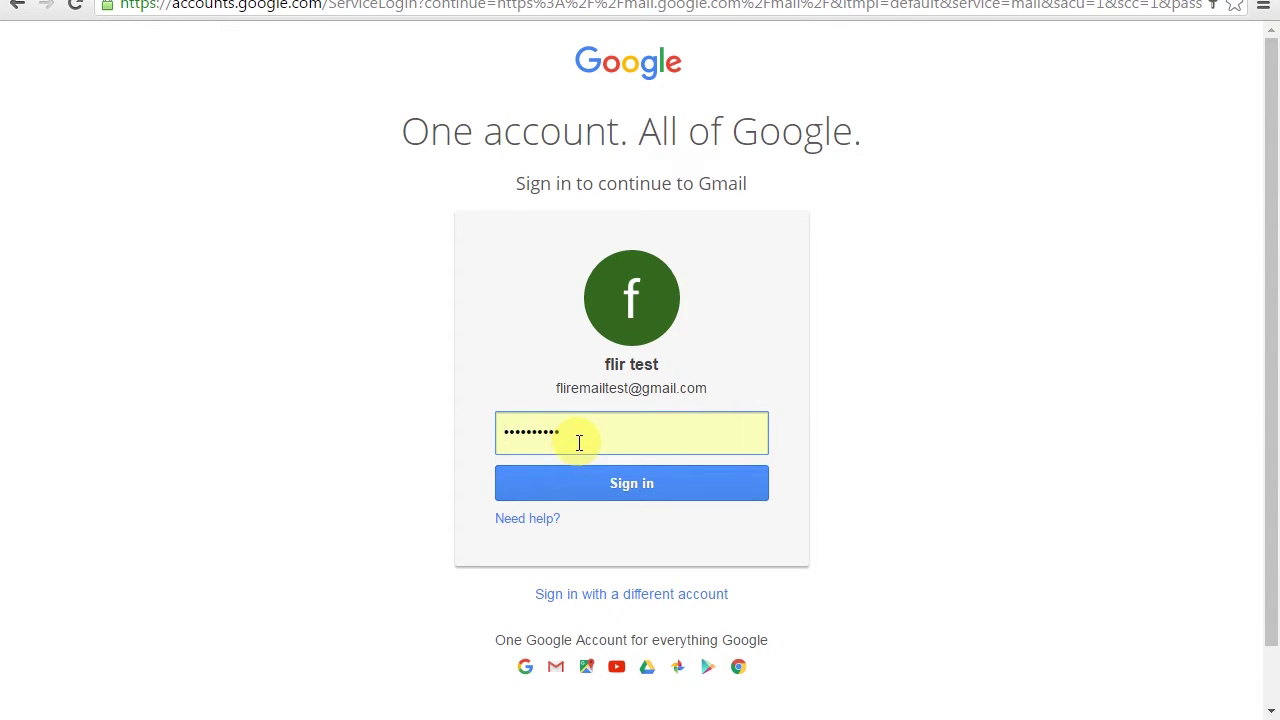
left_click(615, 424)
key("BackSpace")
key("BackSpace")
key("BackSpace")
key("BackSpace")
key("BackSpace")
key("BackSpace")
key("BackSpace")
key("BackSpace")
key("BackSpace")
key("BackSpace")
type("••••••")
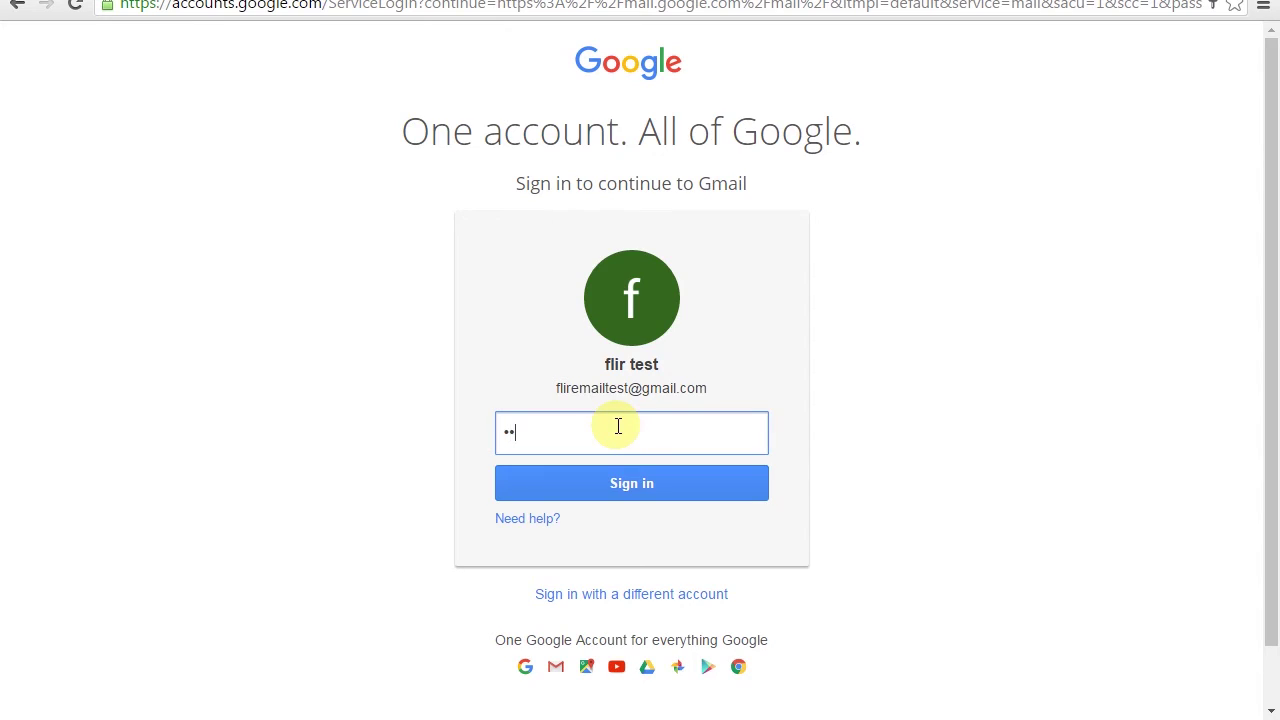
type("••")
key("Return")
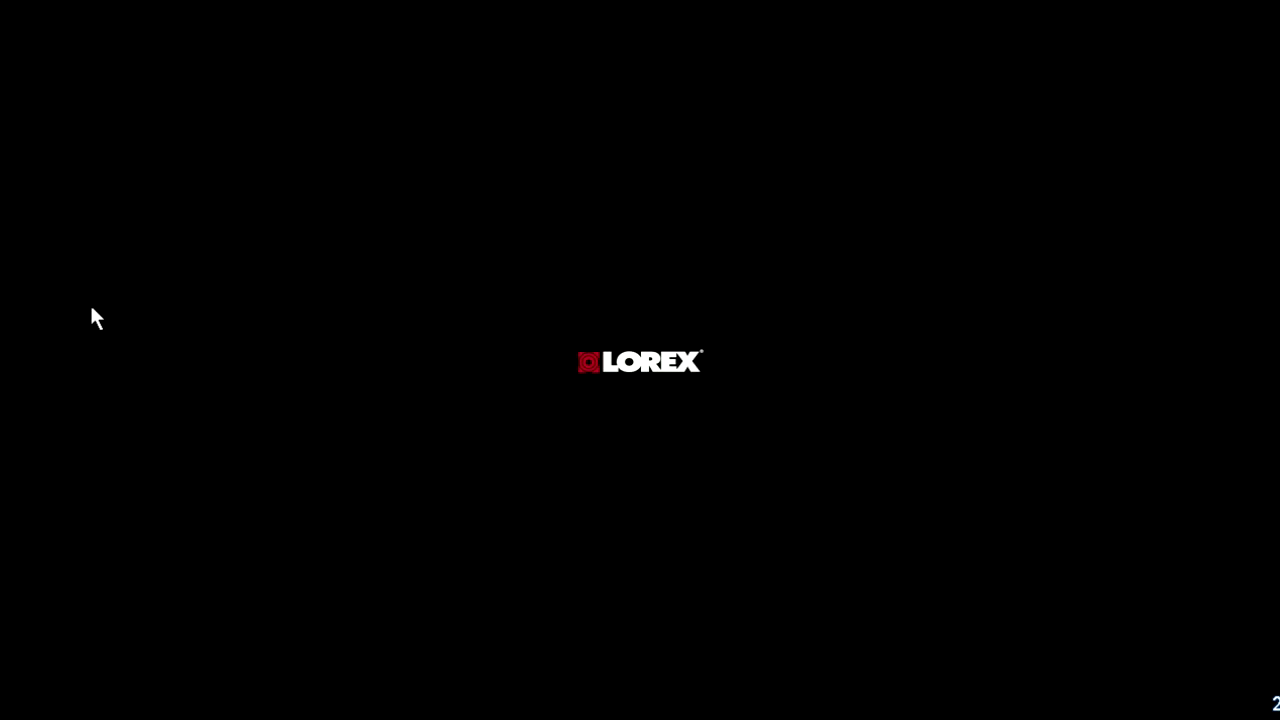
right_click(92, 316)
Step: Open the DVR Main Menu and log in as admin with the password
left_click(163, 636)
left_click(672, 357)
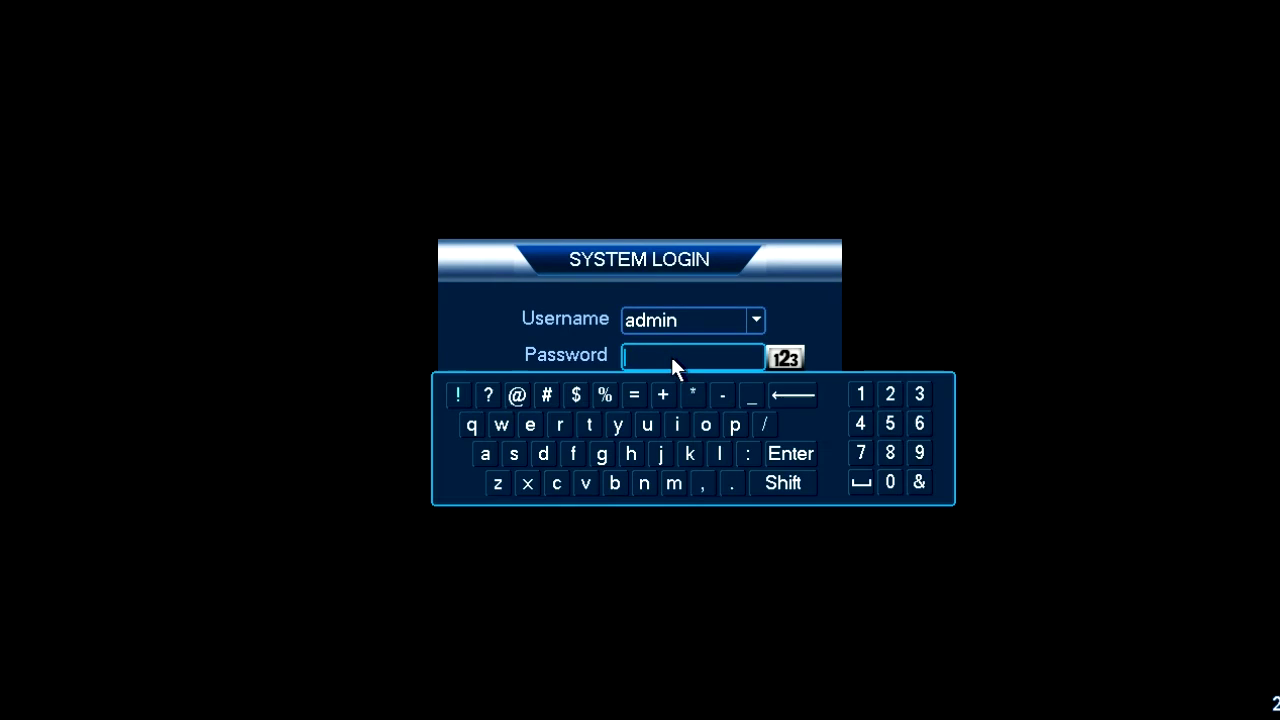
left_click(892, 476)
left_click(892, 476)
left_click(892, 476)
left_click(892, 476)
left_click(892, 476)
left_click(891, 476)
left_click(790, 452)
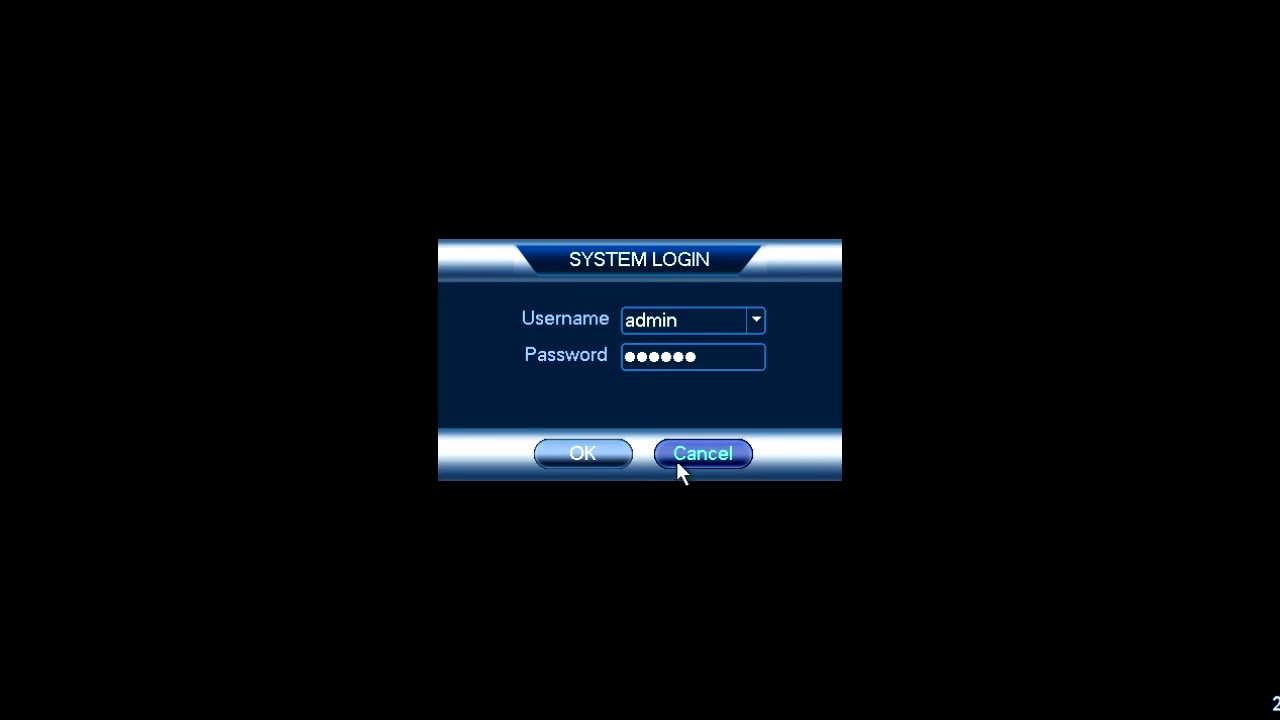
left_click(615, 455)
Step: Set DVR email to smtp.gmail.com, port 465 with SSL, confirm Test Normal, and save
mouse_move(832, 471)
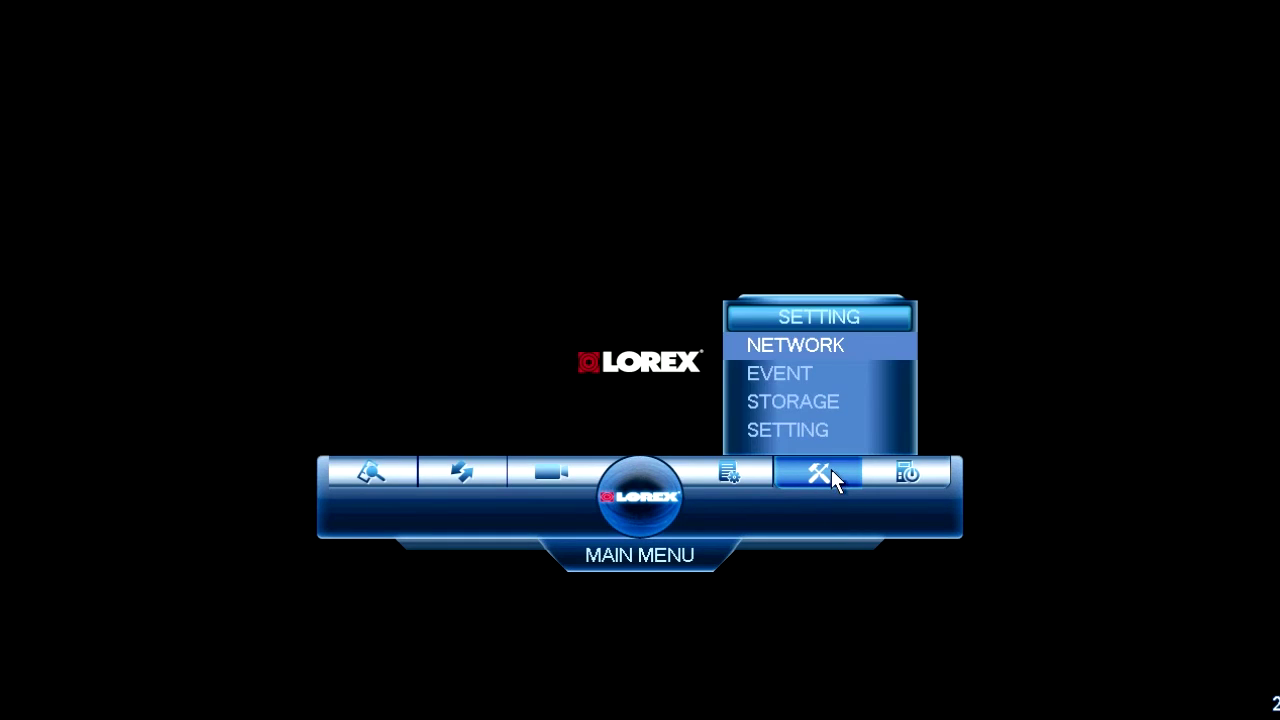
left_click(836, 364)
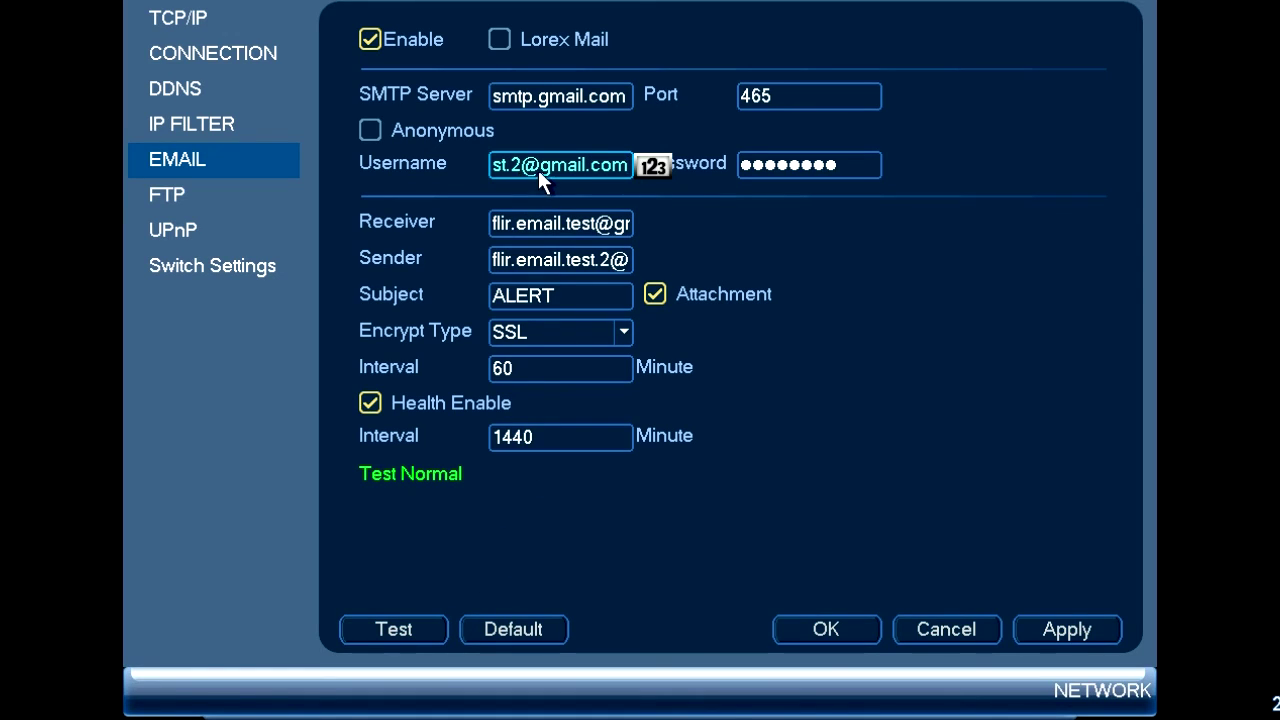
left_click(780, 171)
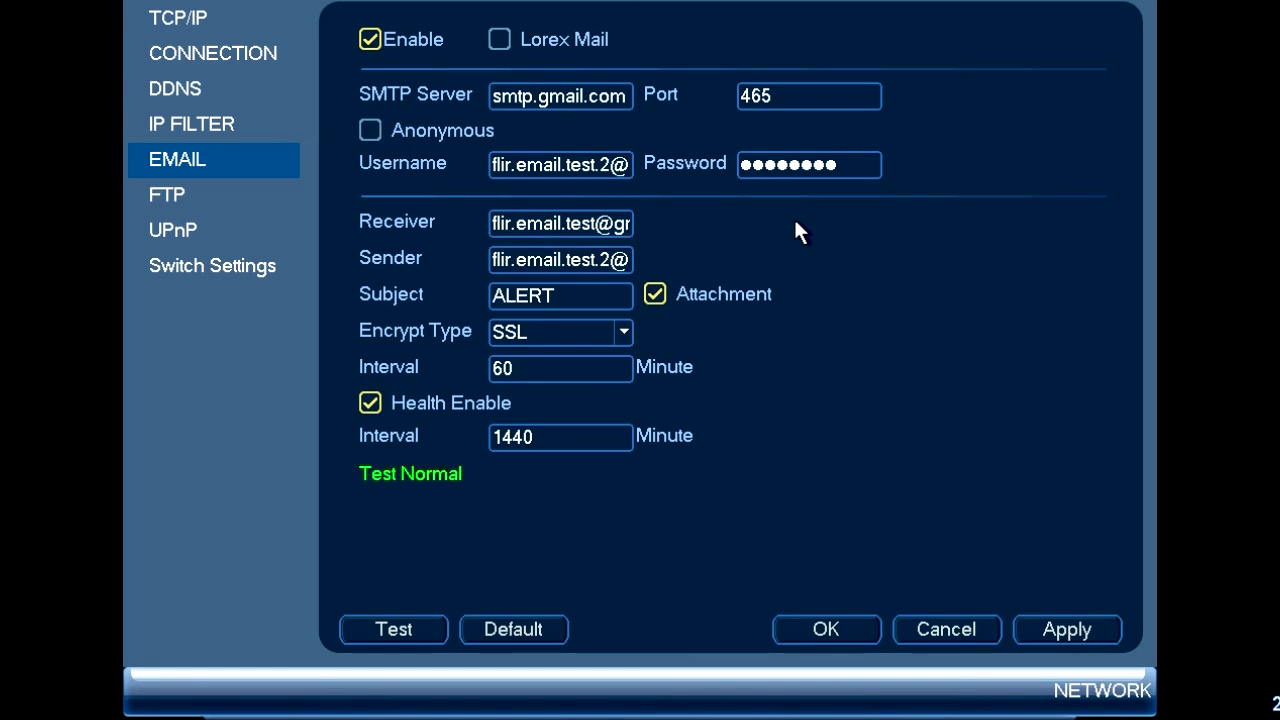
left_click(824, 637)
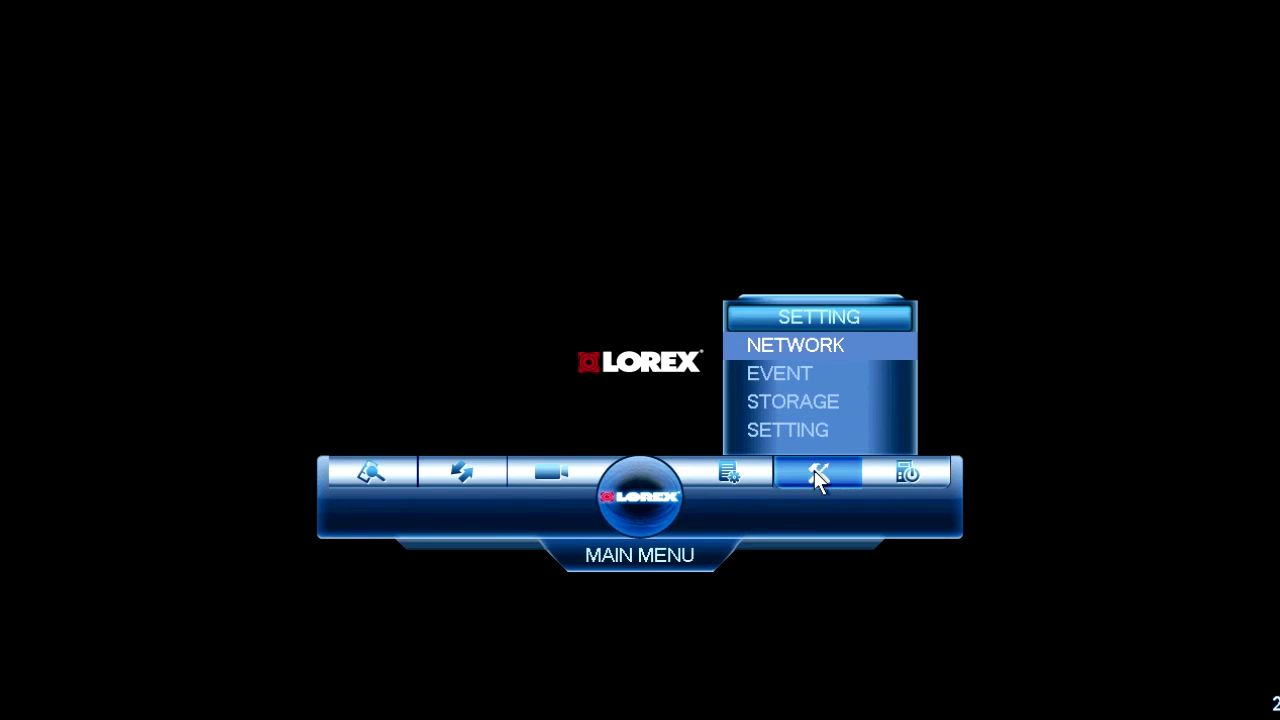
Step: Review the Motion, Video Loss and network Warning event settings, then view the HDD warning
left_click(808, 371)
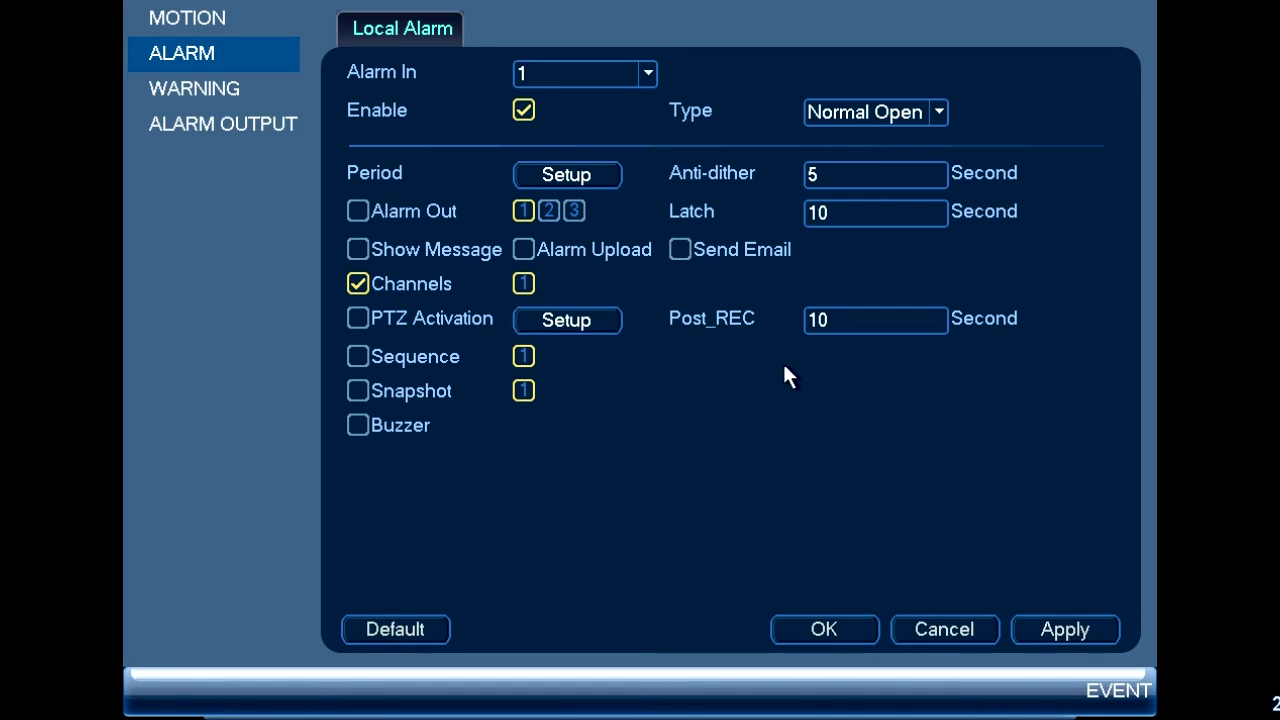
left_click(204, 22)
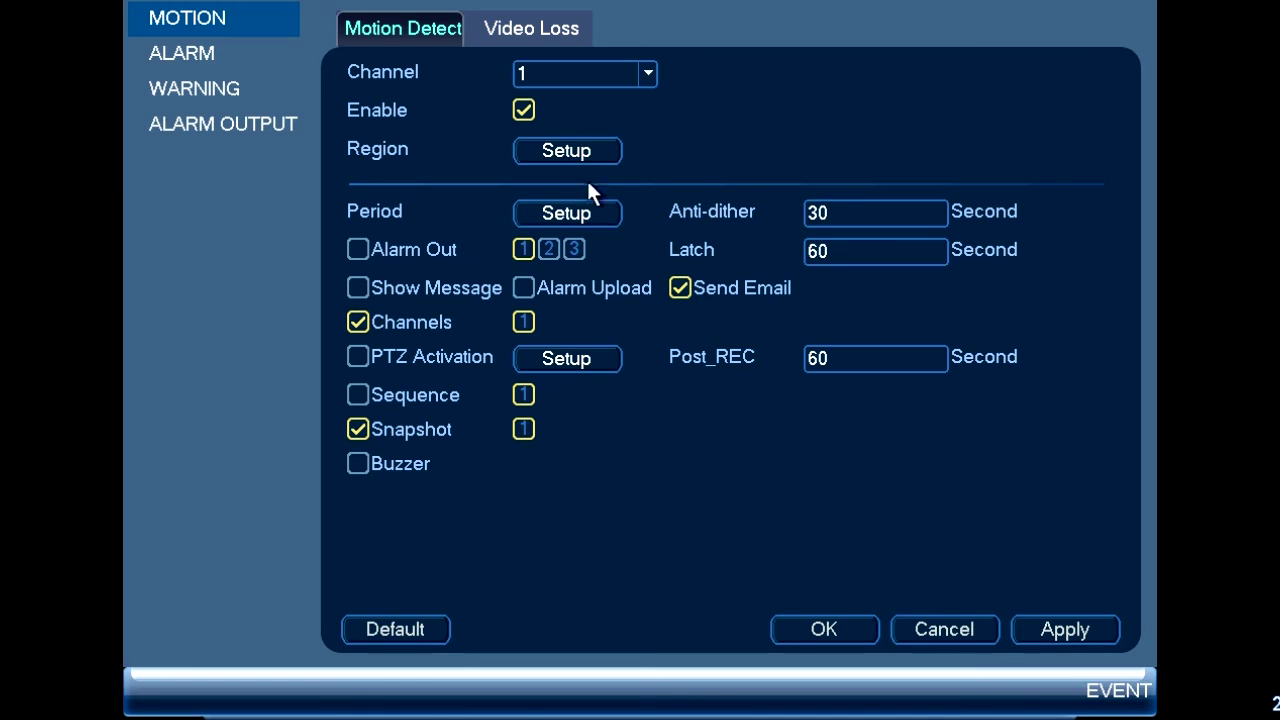
left_click(523, 28)
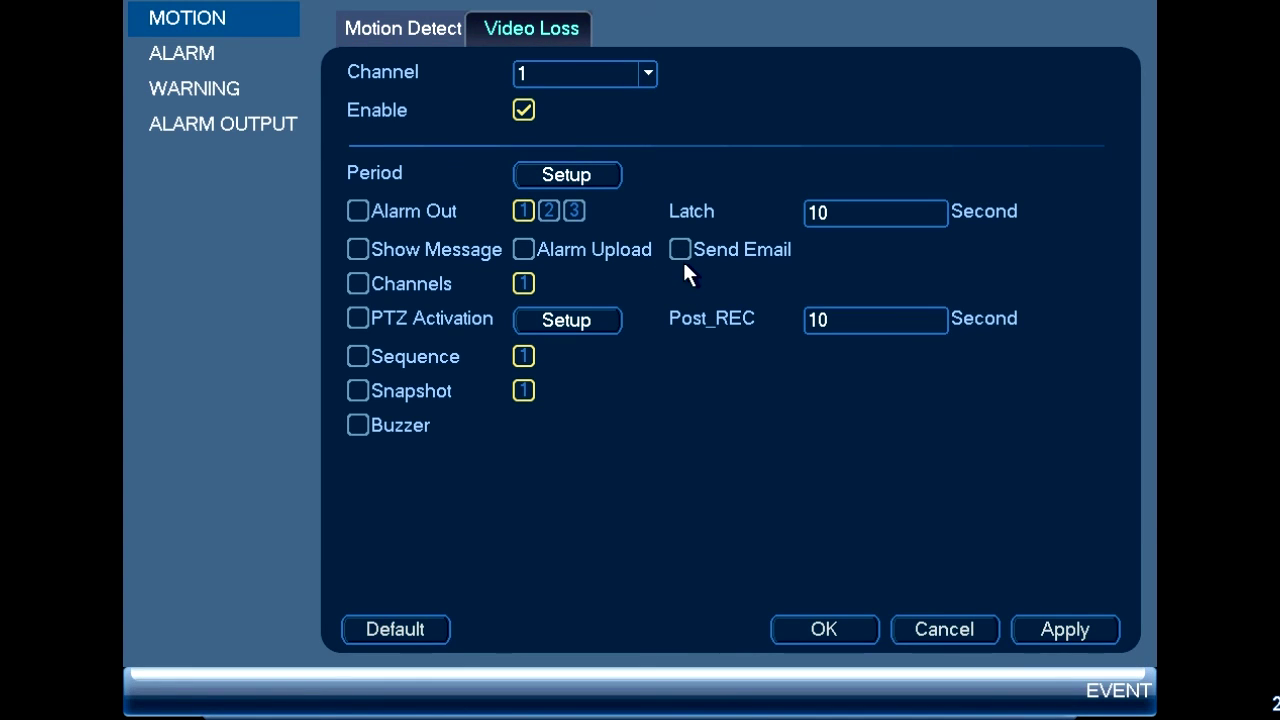
left_click(229, 92)
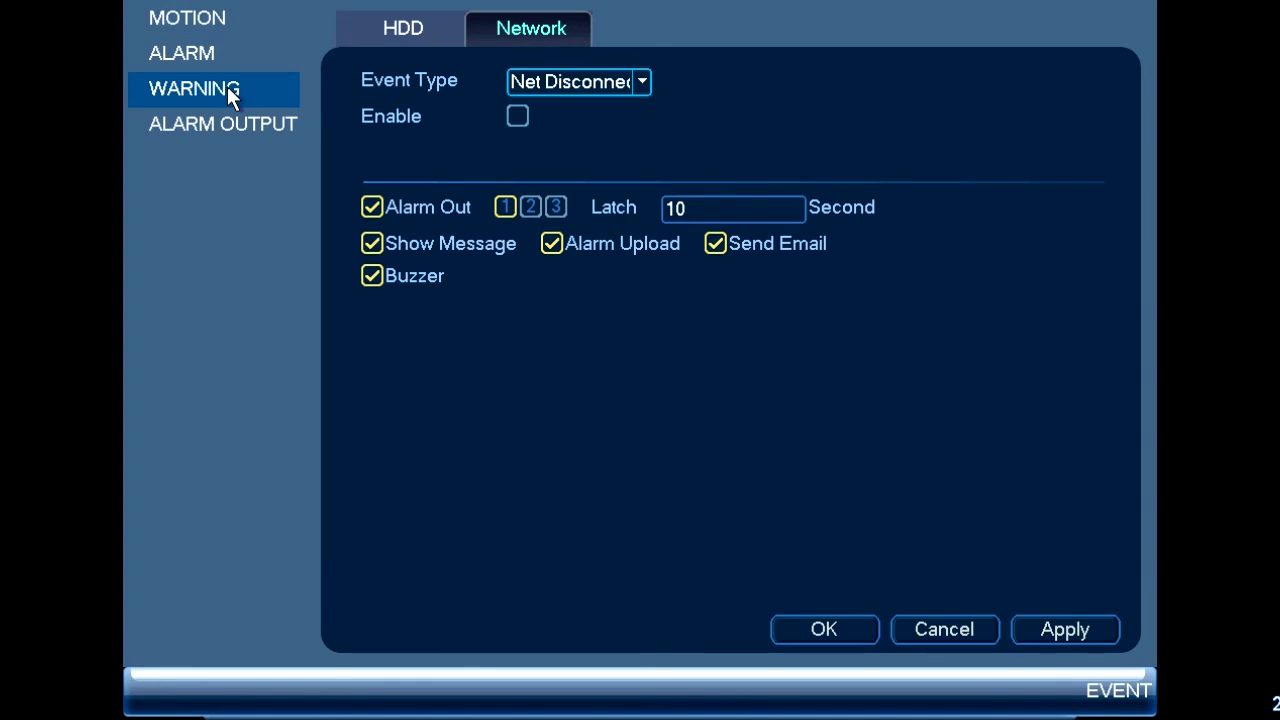
left_click(646, 81)
right_click(432, 25)
left_click(407, 32)
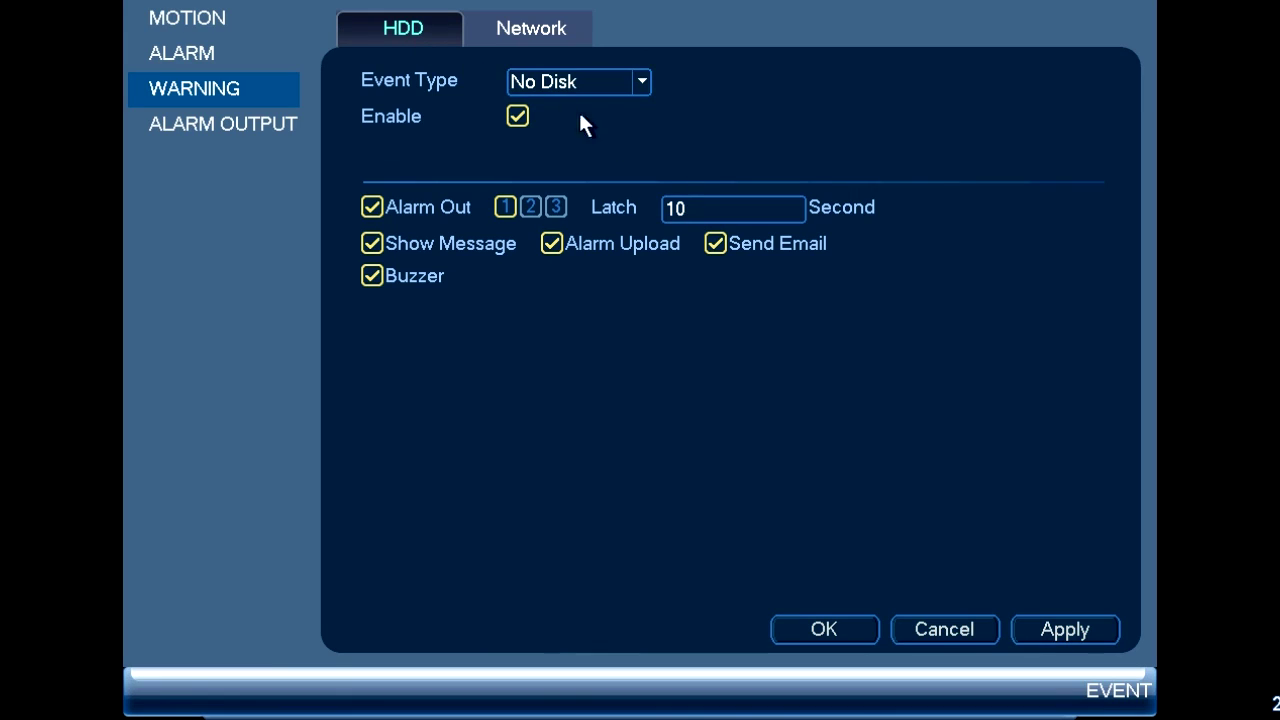